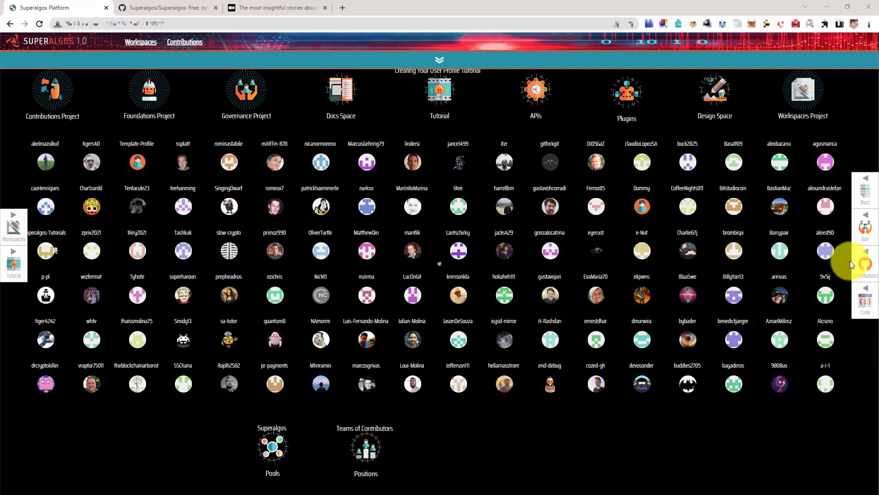
pyautogui.click(866, 195)
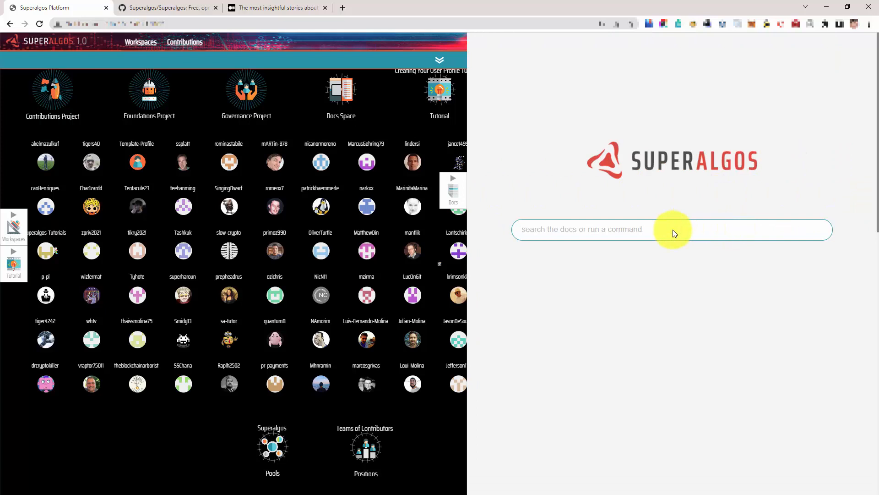
pyautogui.write('app.up')
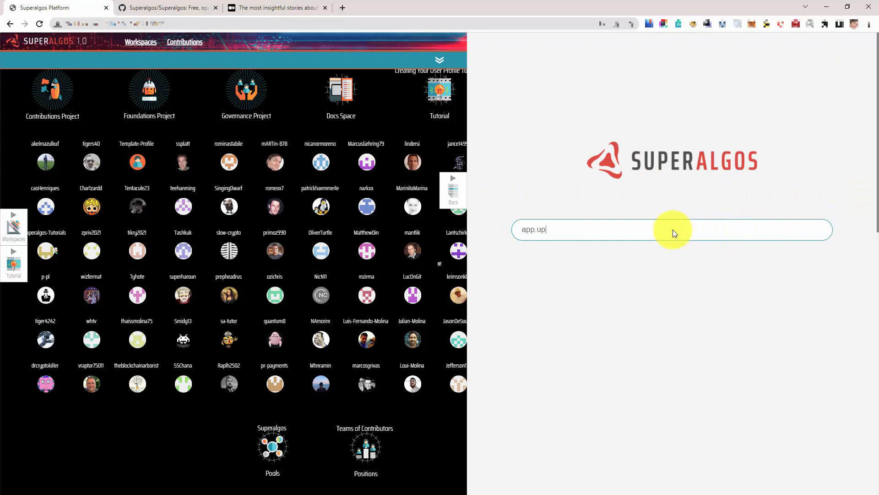
pyautogui.write('date')
pyautogui.tripleClick(673, 230)
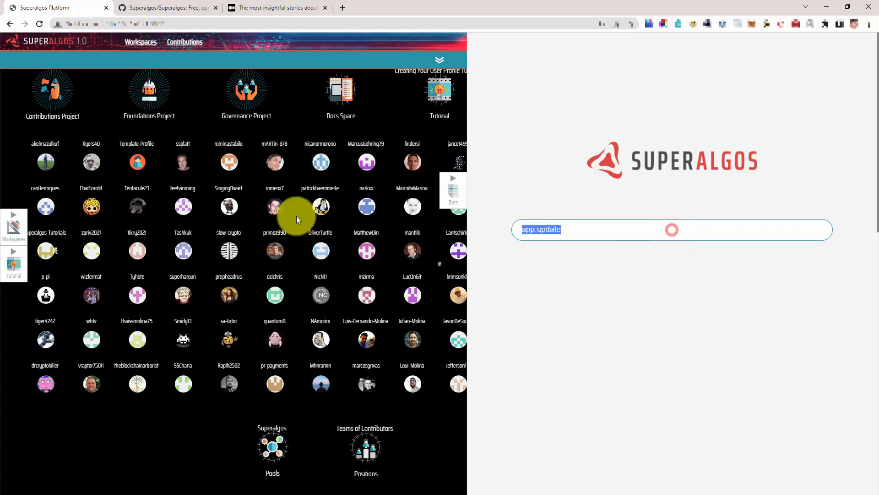
pyautogui.press('BackSpace')
pyautogui.click(460, 195)
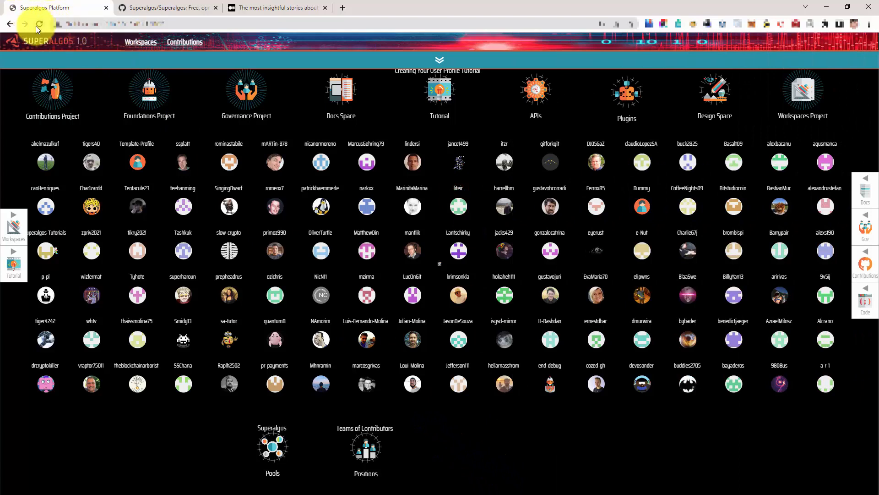
# Locate the Token-Distribution-Superalgos workspace among the Governance plugin workspaces and focus on the Superalgos-Tutorials user profile
pyautogui.moveTo(141, 42)
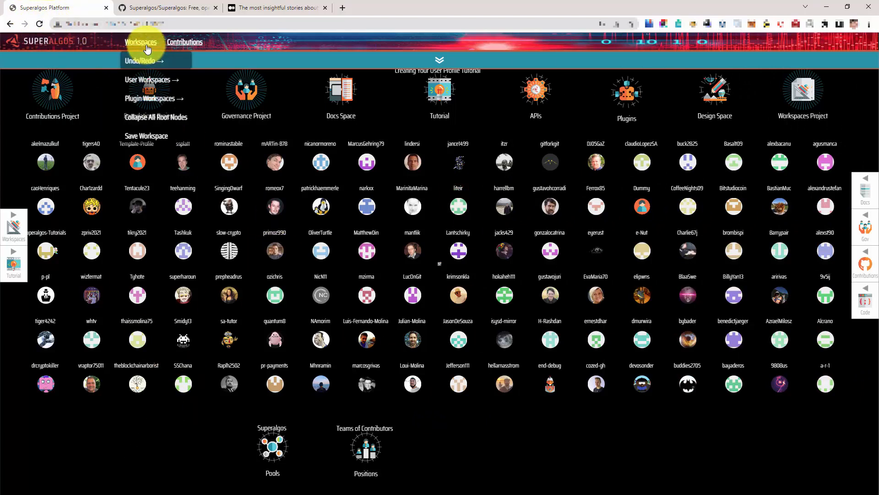
pyautogui.moveTo(147, 104)
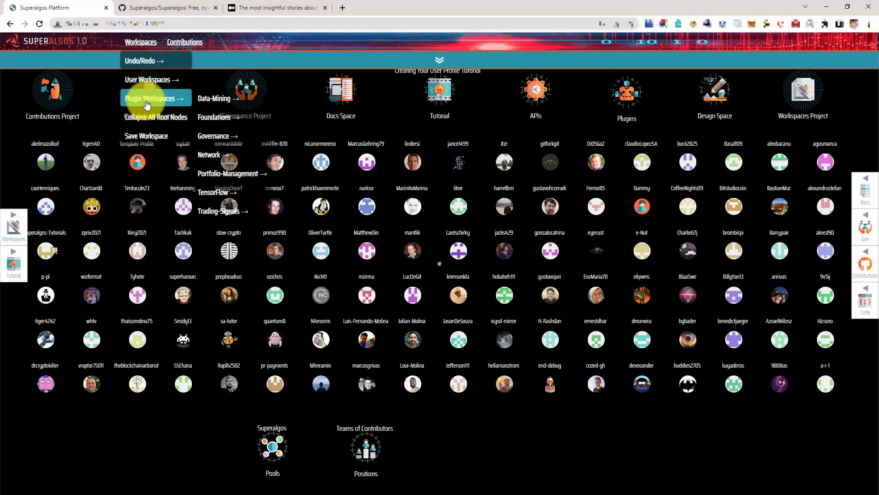
pyautogui.moveTo(216, 136)
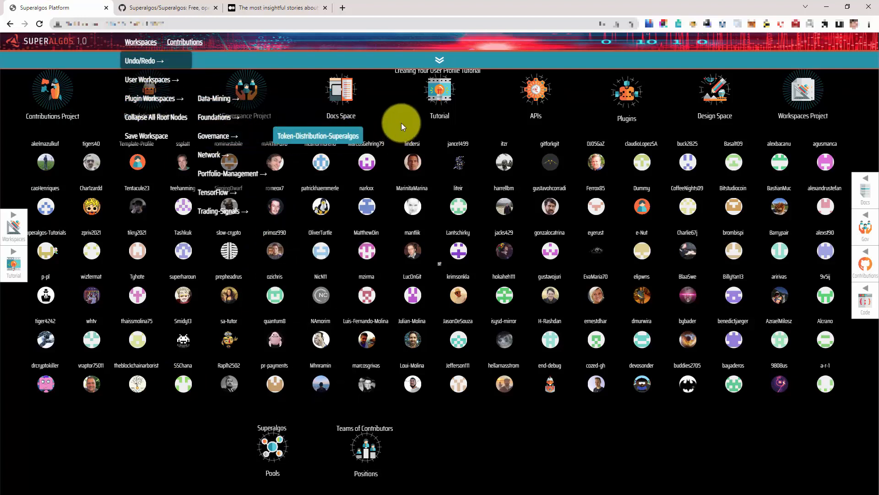
pyautogui.click(49, 249)
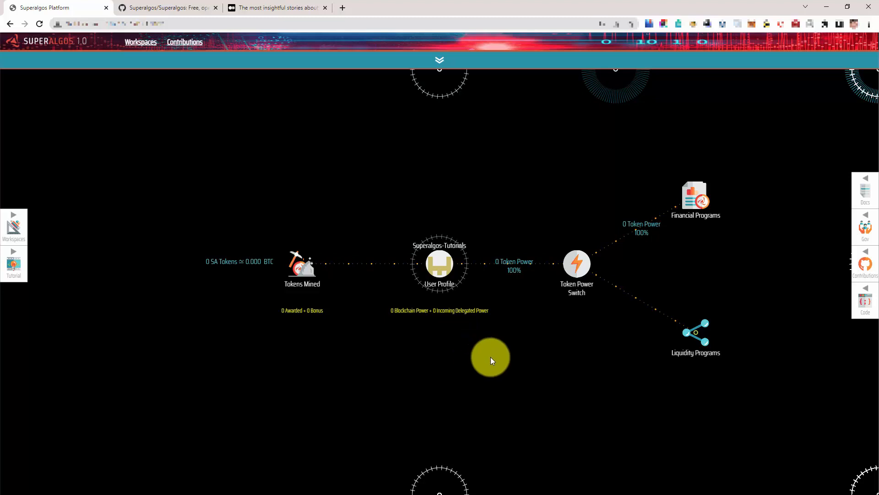
# Add Onboarding Programs to the profile's Token Power Switch and an Airdrop Program under the Onboarding Programs node
pyautogui.moveTo(578, 259)
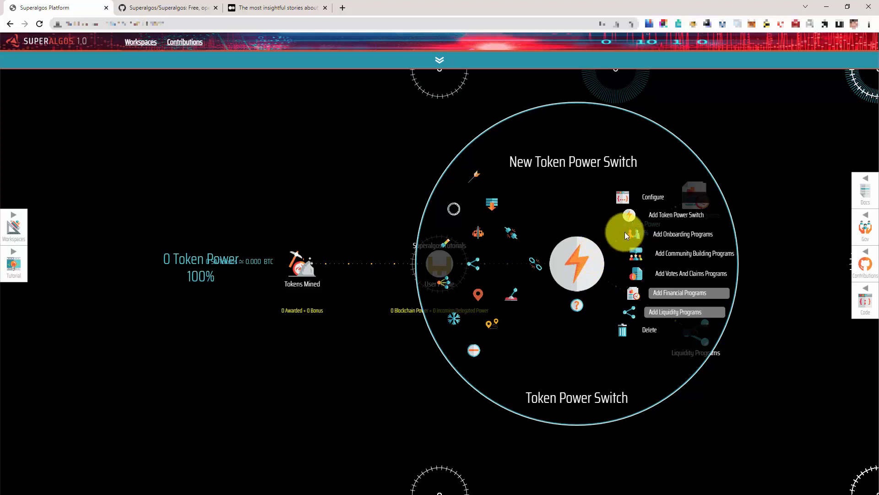
pyautogui.click(677, 235)
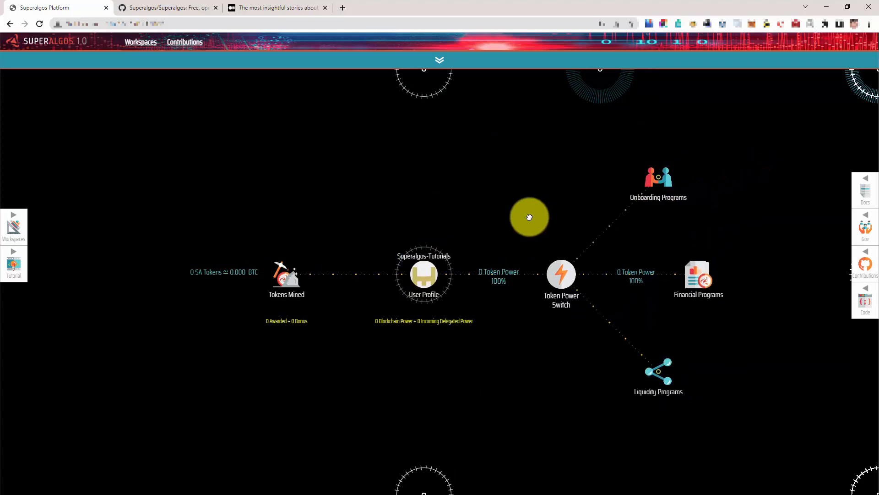
pyautogui.moveTo(352, 229)
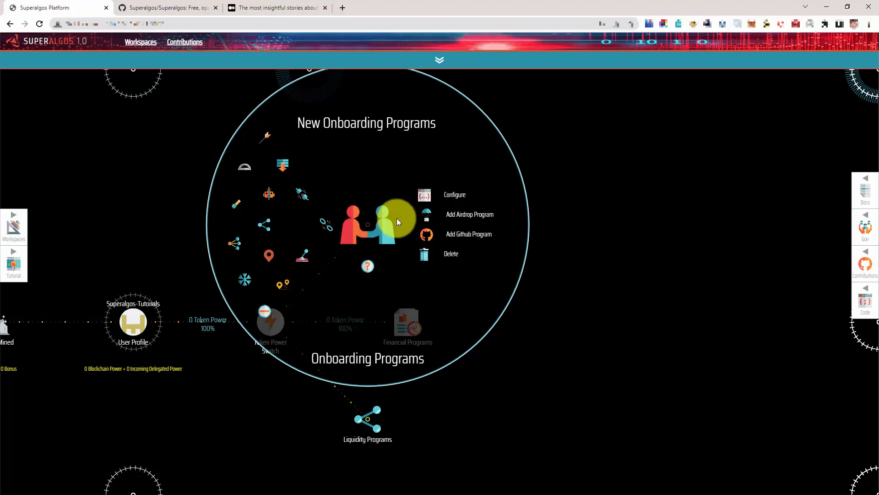
pyautogui.click(472, 216)
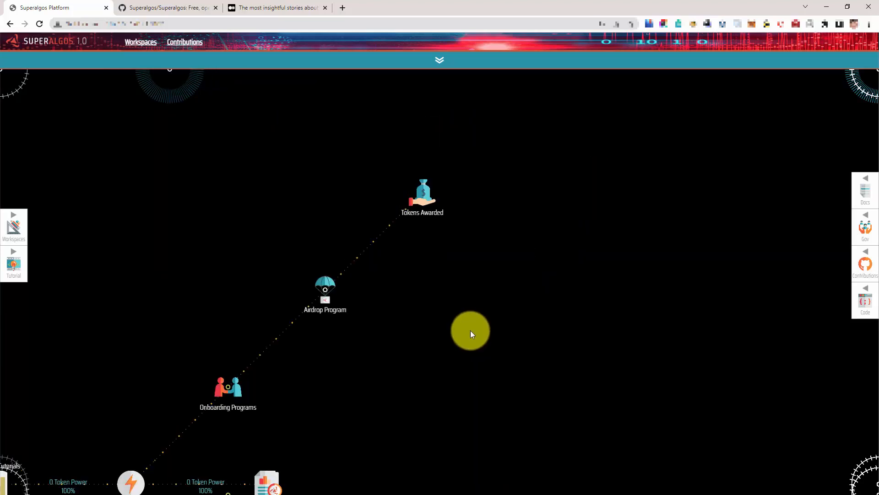
pyautogui.moveTo(332, 296)
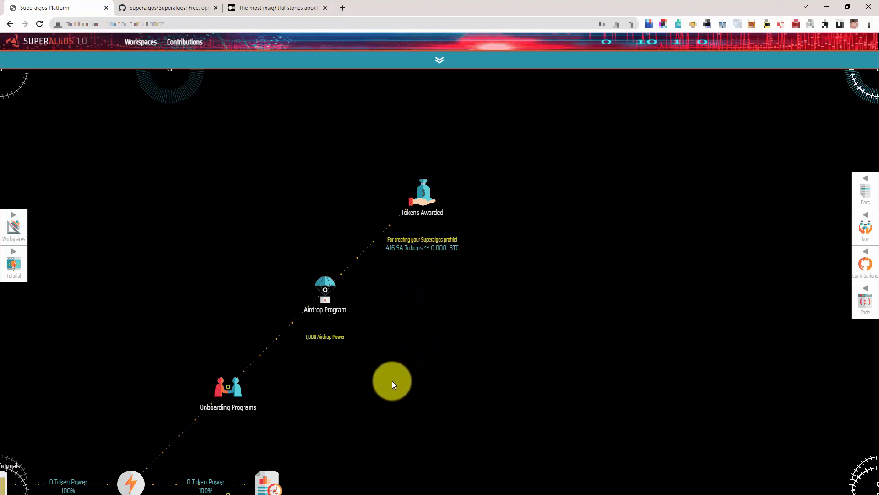
# Add a Github Program to the Onboarding Programs node
pyautogui.moveTo(413, 356); pyautogui.dragTo(522, 255)
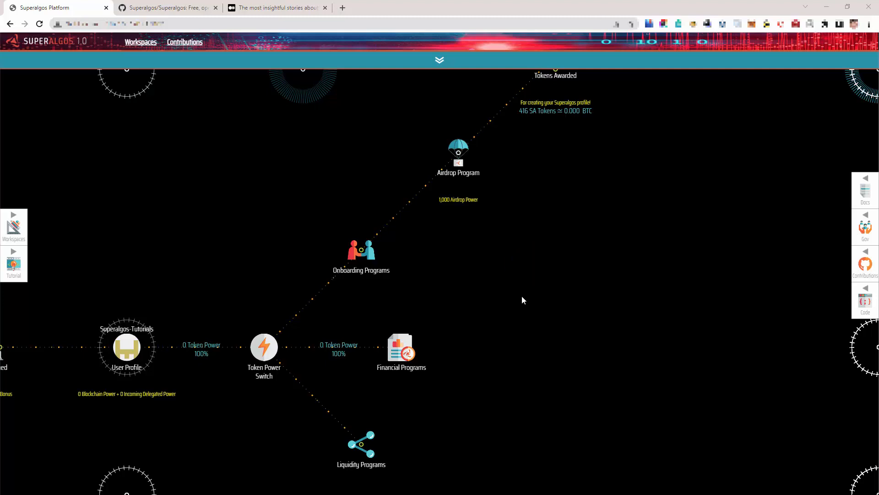
pyautogui.moveTo(352, 258)
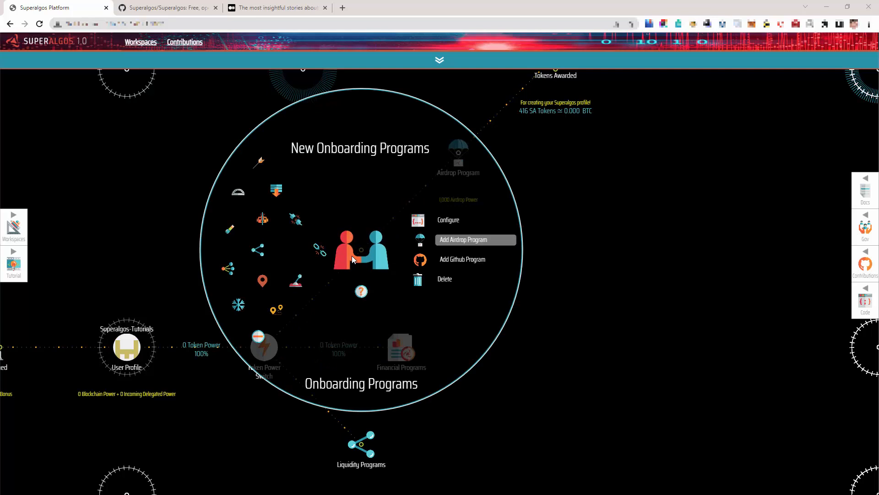
pyautogui.click(464, 259)
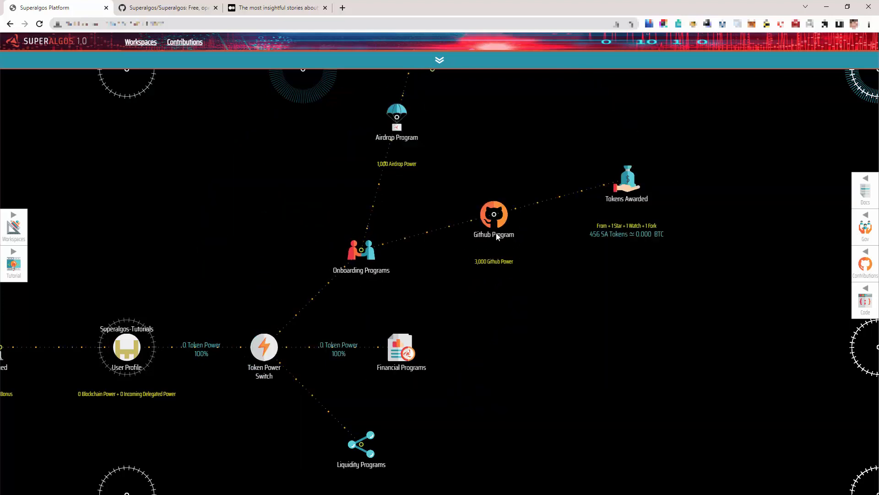
pyautogui.moveTo(470, 251)
# Switch to the Superalgos repository on GitHub, set its notifications to All Activity and star the repository
pyautogui.click(169, 8)
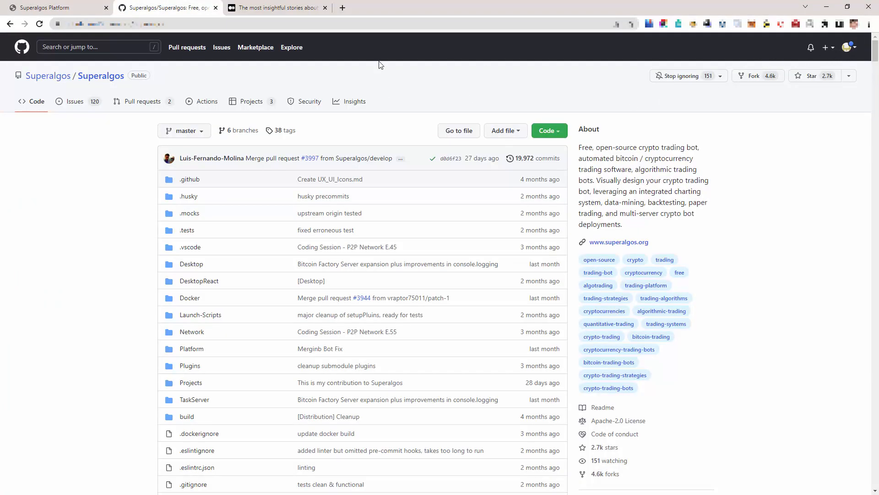
pyautogui.moveTo(31, 81)
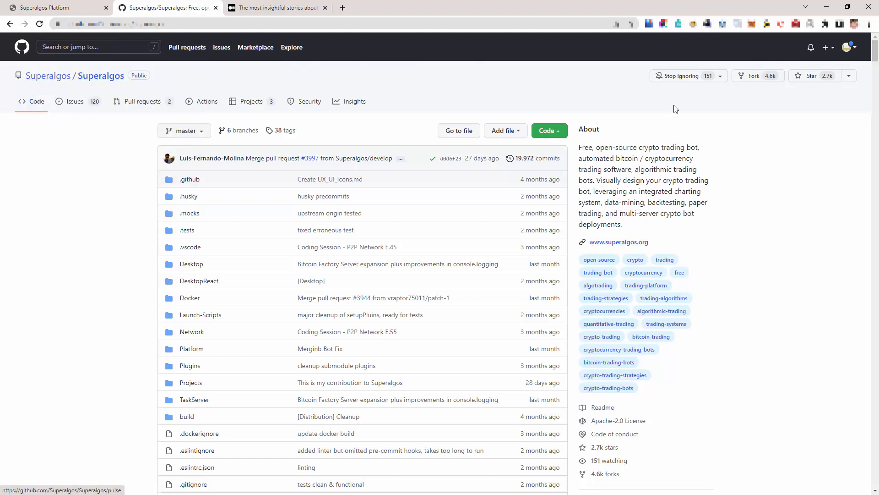
pyautogui.click(685, 79)
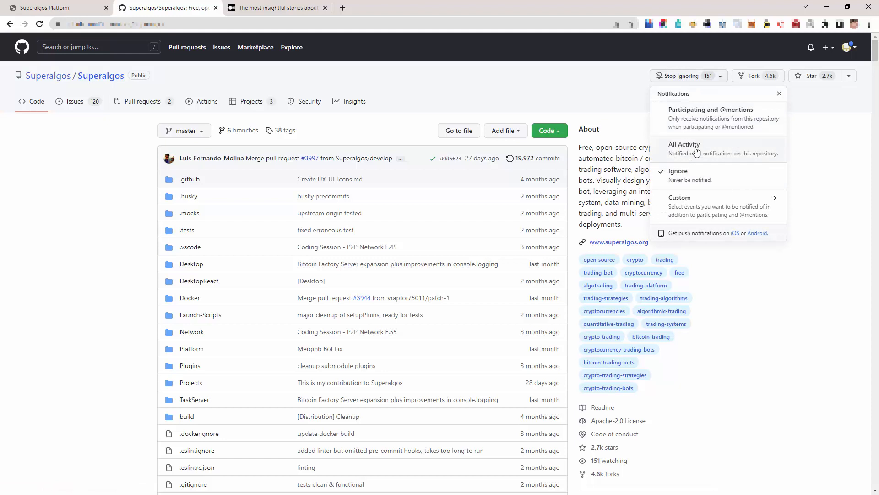
pyautogui.click(677, 145)
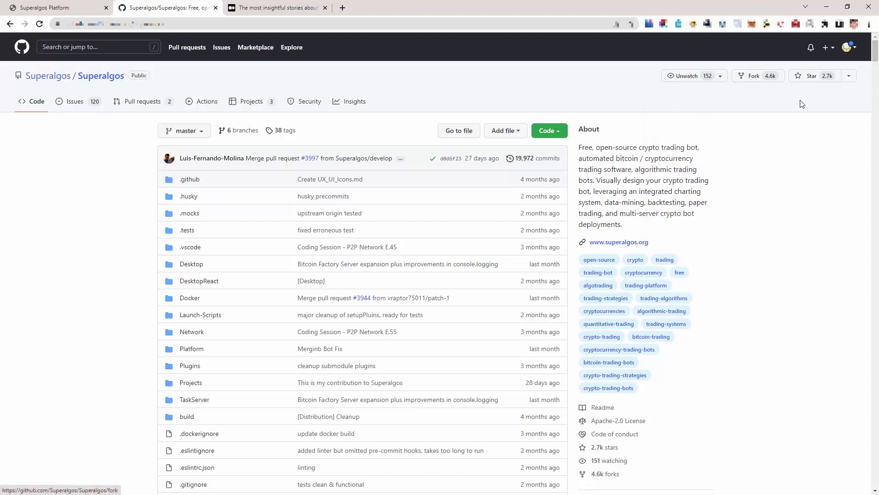
pyautogui.click(808, 78)
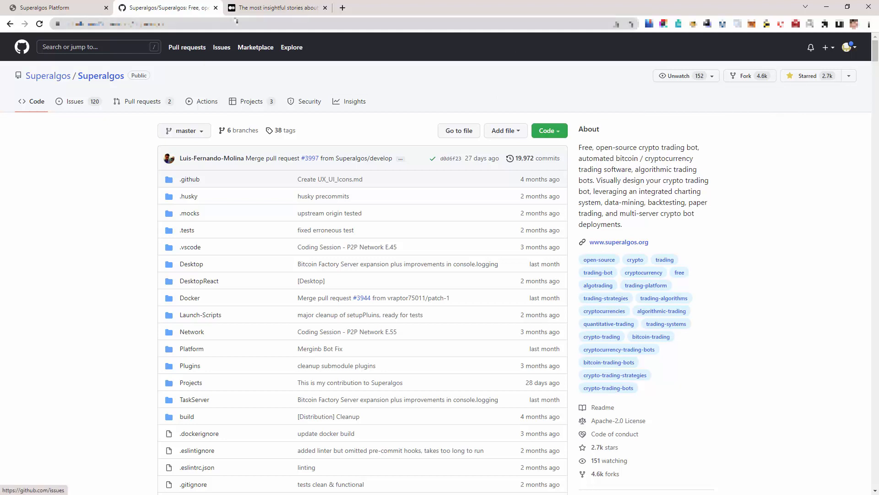
# Return to the Superalgos Platform and save the Superalgos-Tutorials user profile as a plugin, confirming the save
pyautogui.click(61, 8)
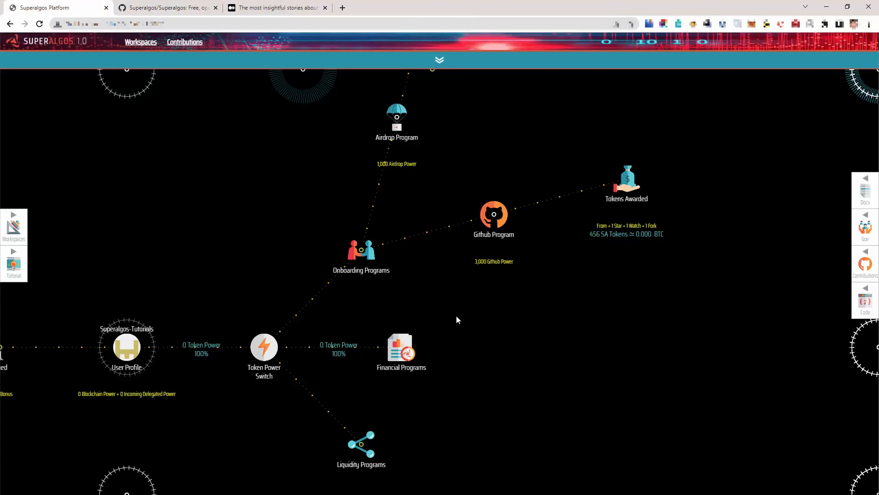
pyautogui.click(590, 362)
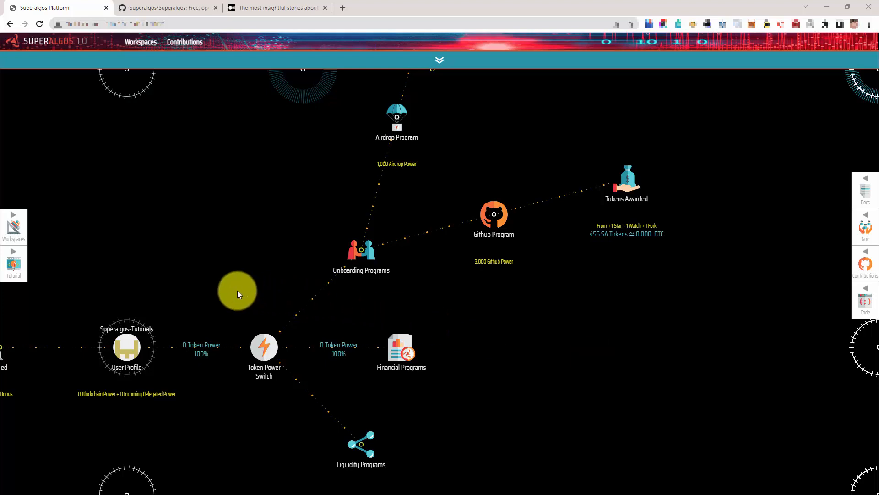
pyautogui.moveTo(228, 288); pyautogui.dragTo(280, 257)
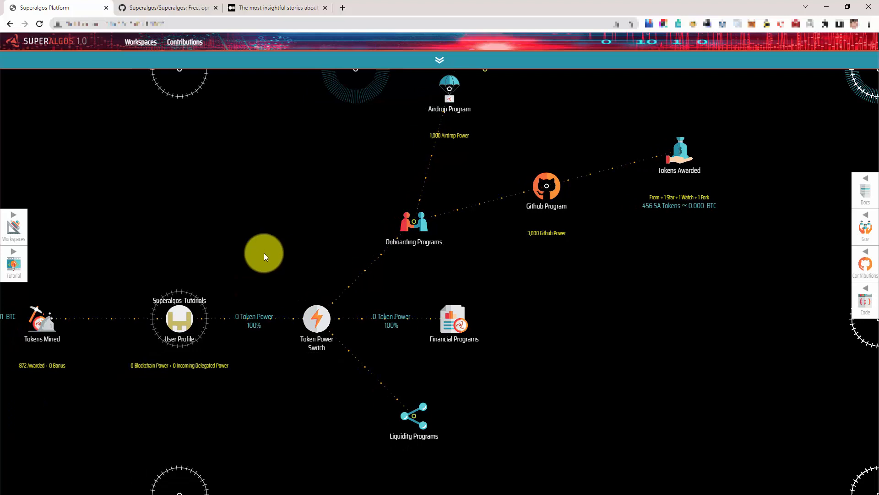
pyautogui.moveTo(192, 314)
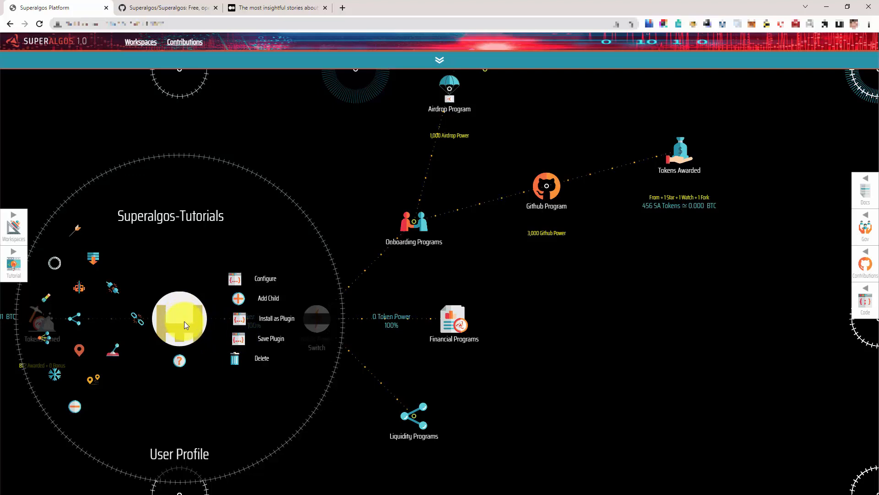
pyautogui.click(241, 339)
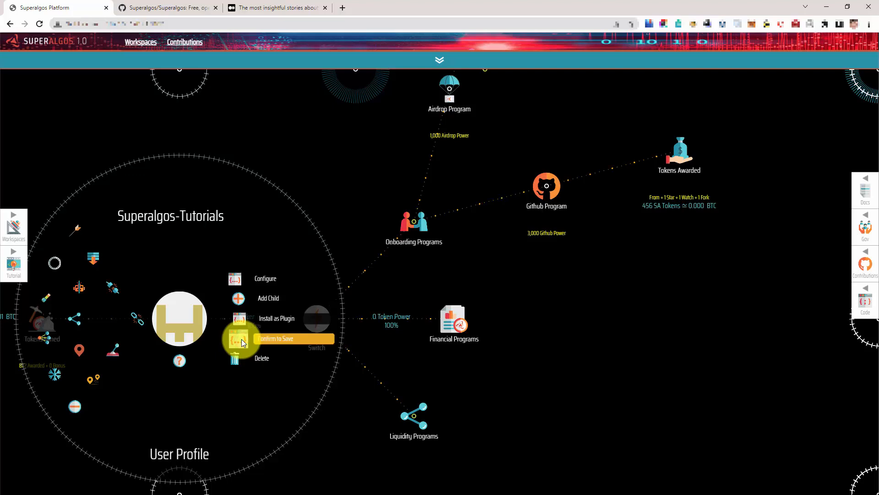
pyautogui.click(241, 339)
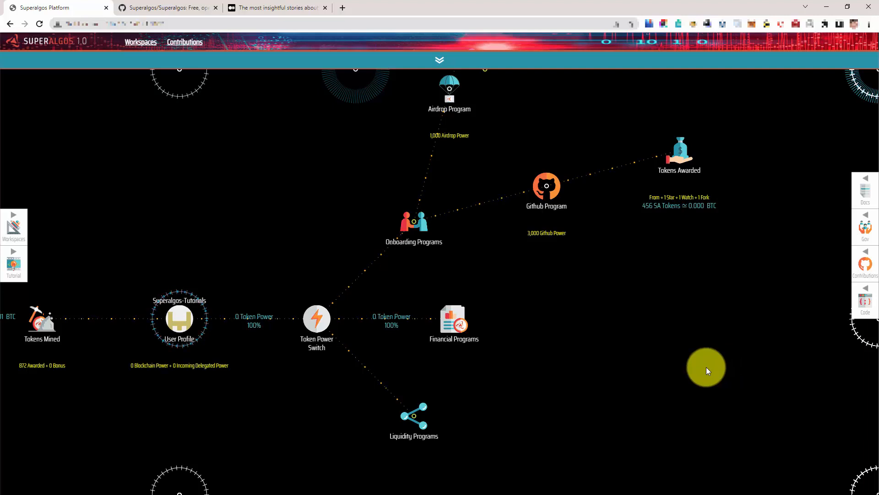
# Contribute the Governance-Plugins change with the commit message "userprofile update Superalgos-Tutorials" and close the Contributions Editor
pyautogui.click(864, 273)
pyautogui.click(559, 355)
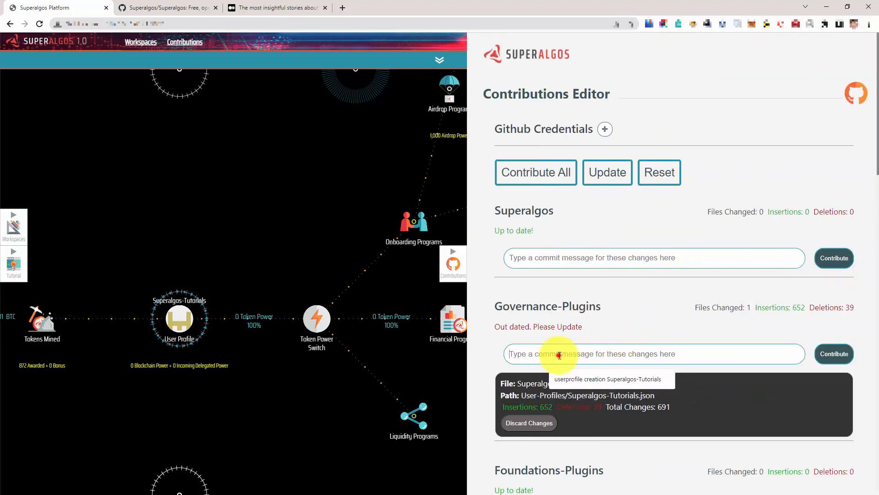
pyautogui.click(605, 379)
pyautogui.doubleClick(552, 356)
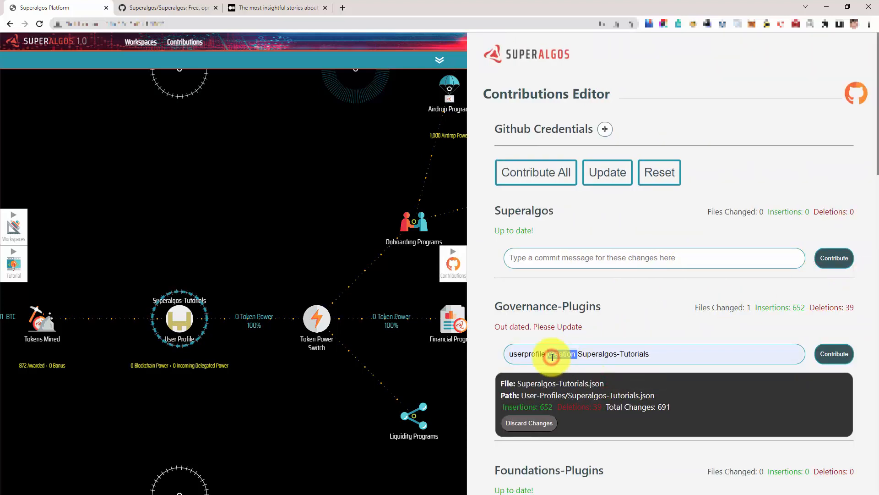
pyautogui.write('upda')
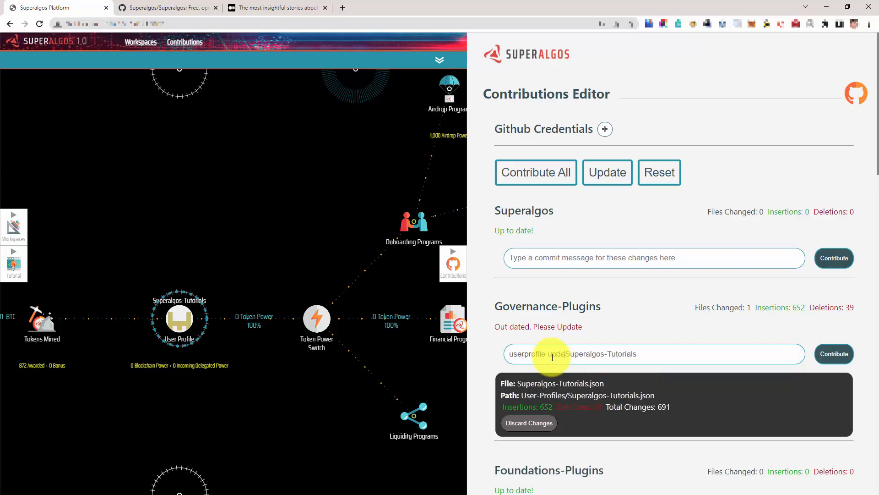
pyautogui.write('te')
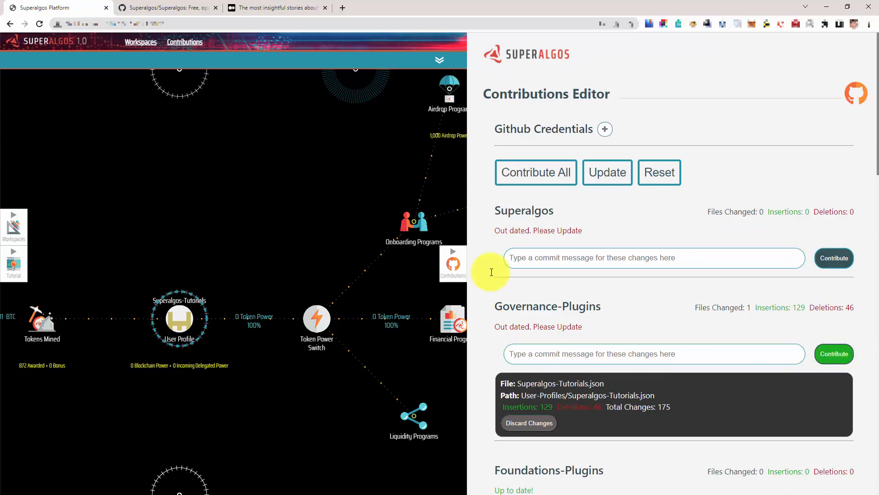
pyautogui.click(455, 261)
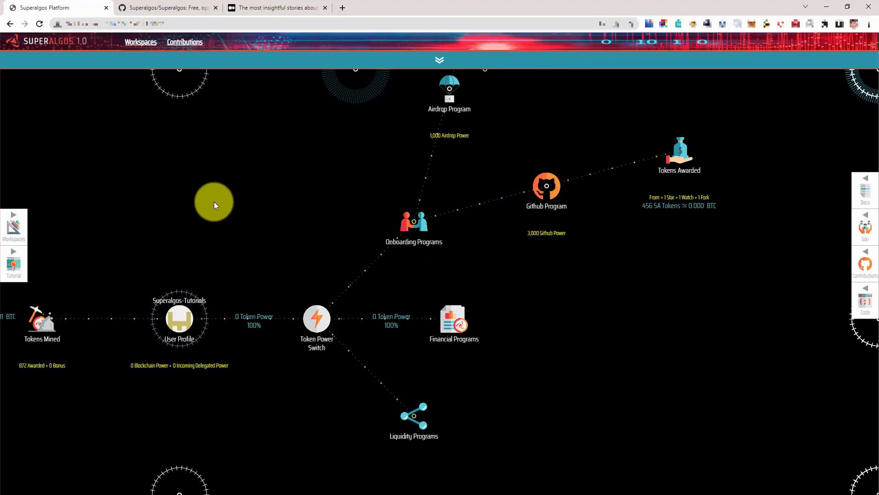
# Add Community Building Programs to the Token Power Switch and display the programs that can be added under it
pyautogui.moveTo(315, 318)
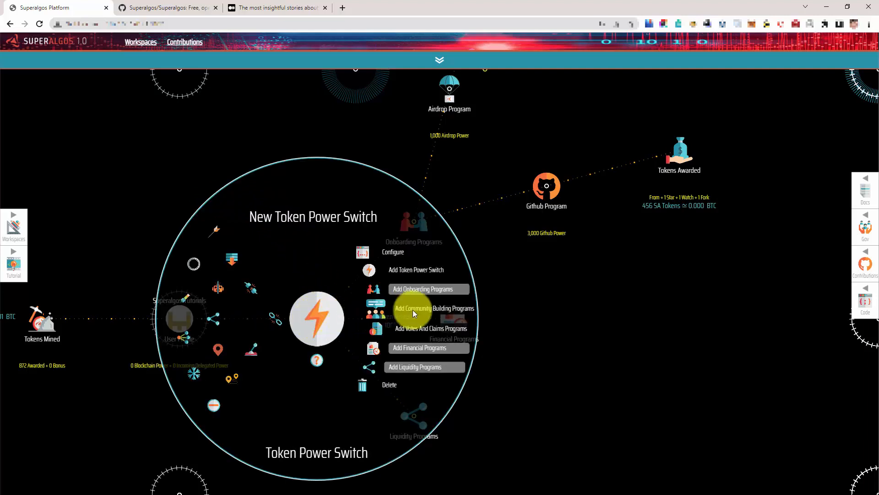
pyautogui.click(424, 309)
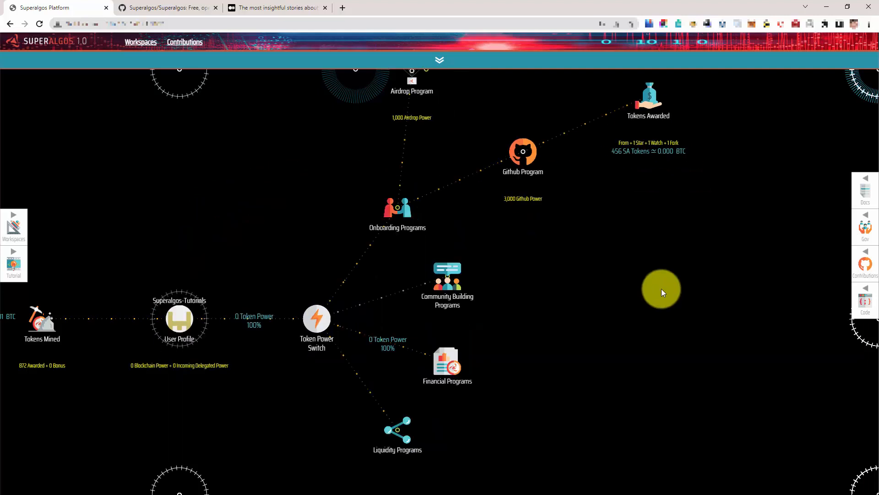
pyautogui.moveTo(432, 289)
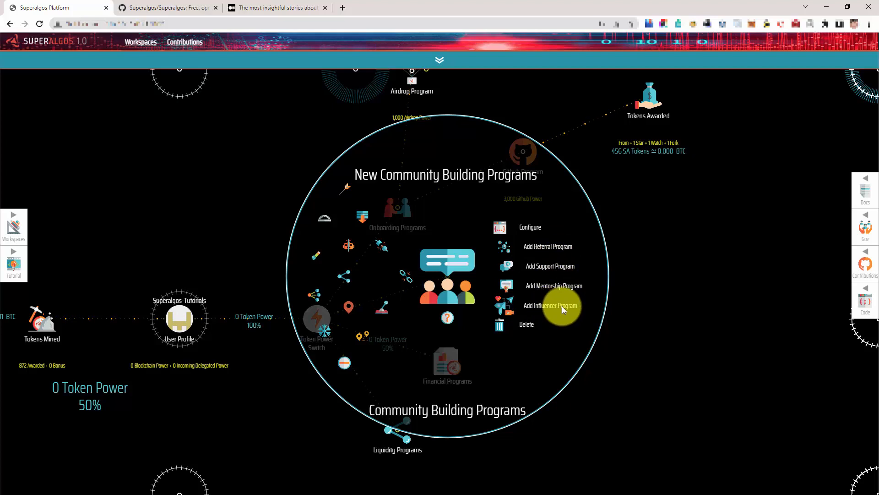
# Add a Referral Program with a User Referrer under Community Building Programs, and collapse the Onboarding Programs branch
pyautogui.click(550, 247)
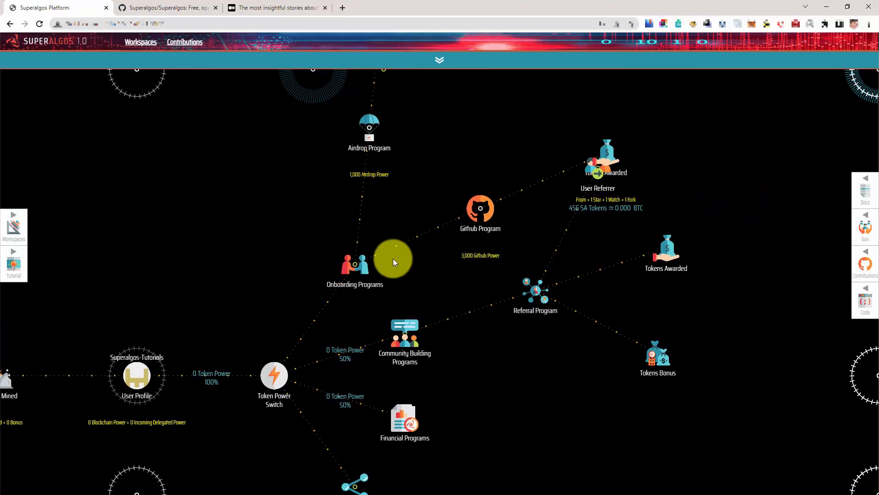
pyautogui.moveTo(343, 270)
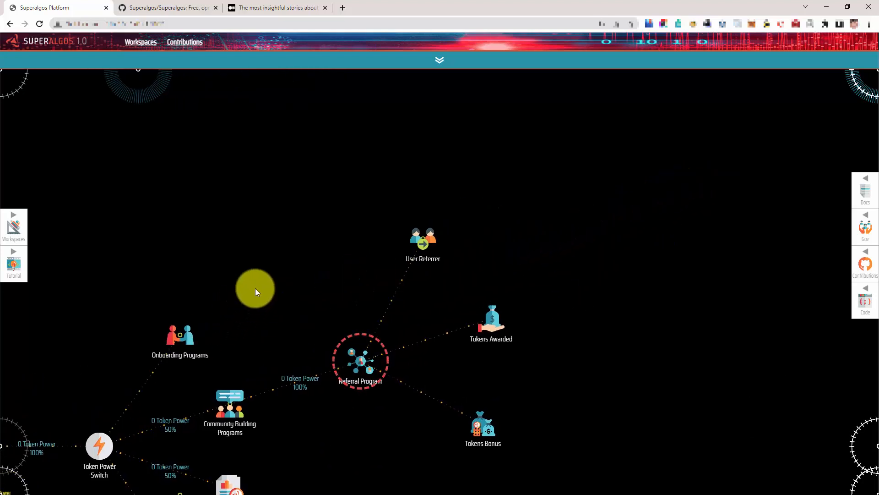
# Create a reference from the Referral Program's User Referrer to the first referring contributor's user profile
pyautogui.moveTo(402, 224)
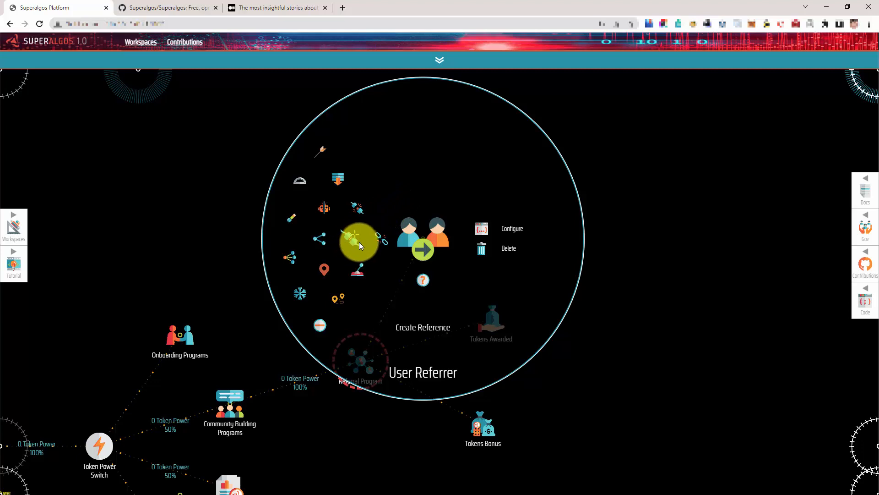
pyautogui.click(345, 239)
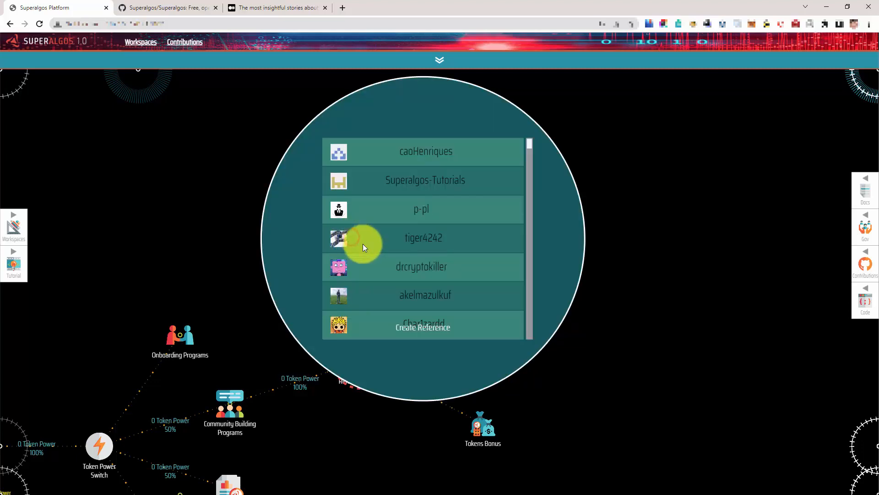
pyautogui.scroll(-10, 439, 247)
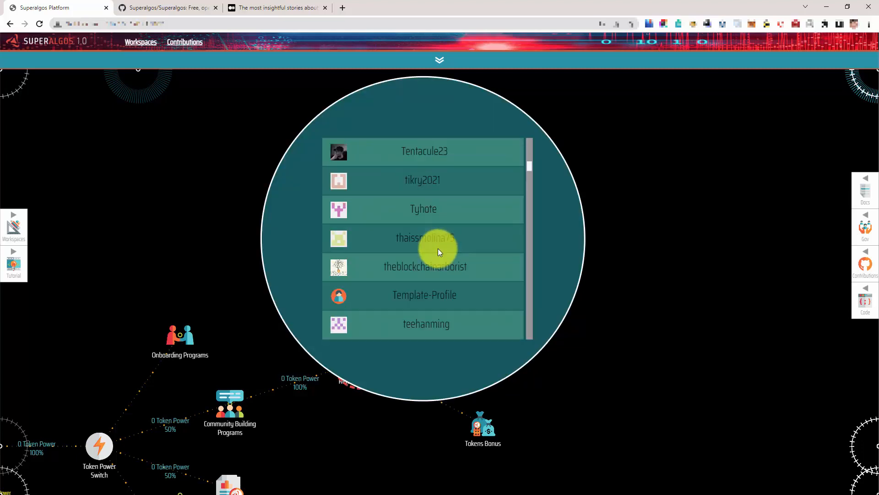
pyautogui.scroll(-8, 433, 248)
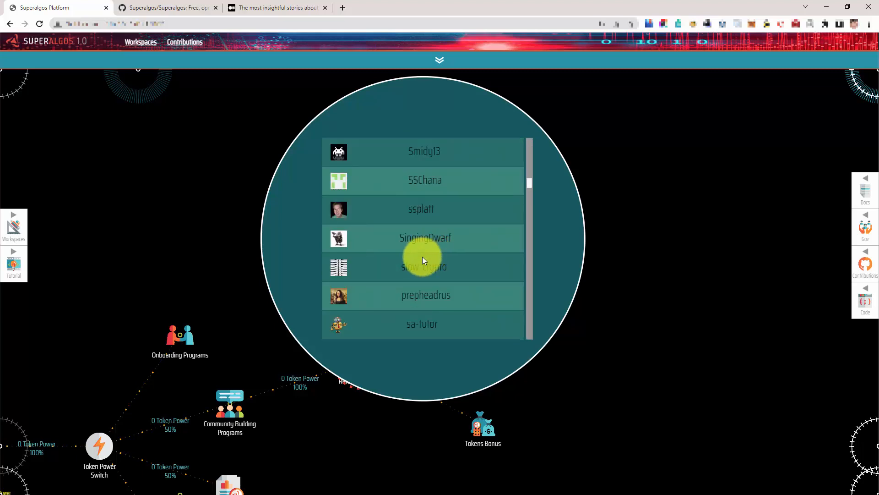
pyautogui.scroll(-1, 422, 259)
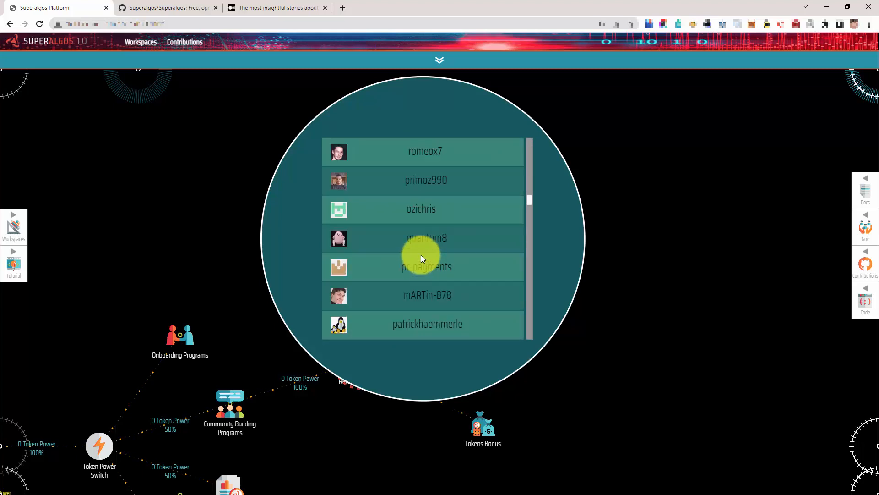
pyautogui.scroll(1, 408, 220)
pyautogui.scroll(-1, 415, 316)
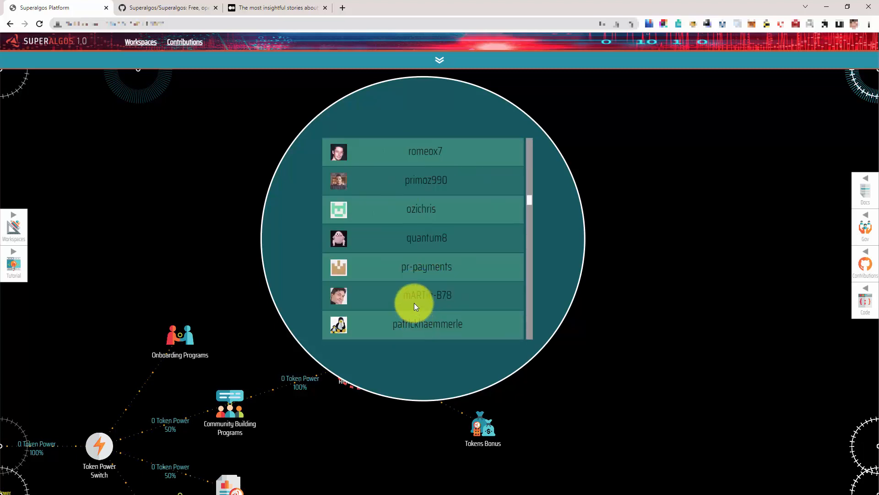
pyautogui.click(446, 298)
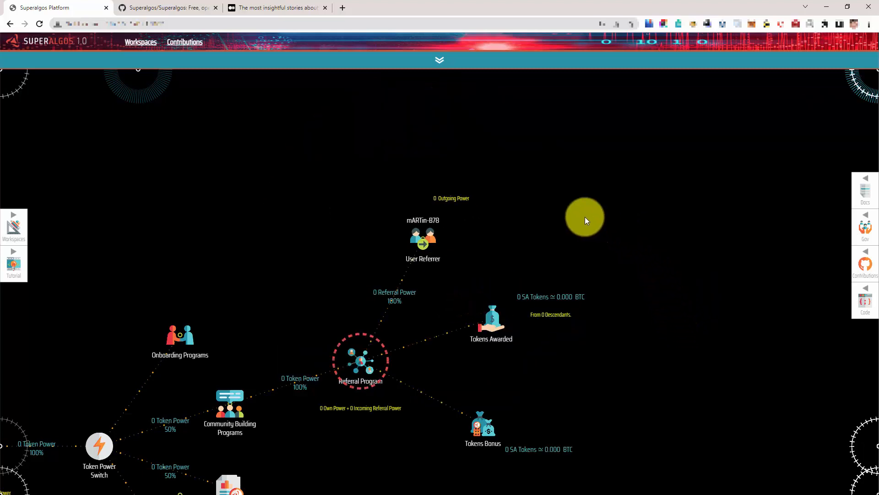
# Add a second User Referrer to the Referral Program and reference another contributor's user profile from it
pyautogui.moveTo(373, 353)
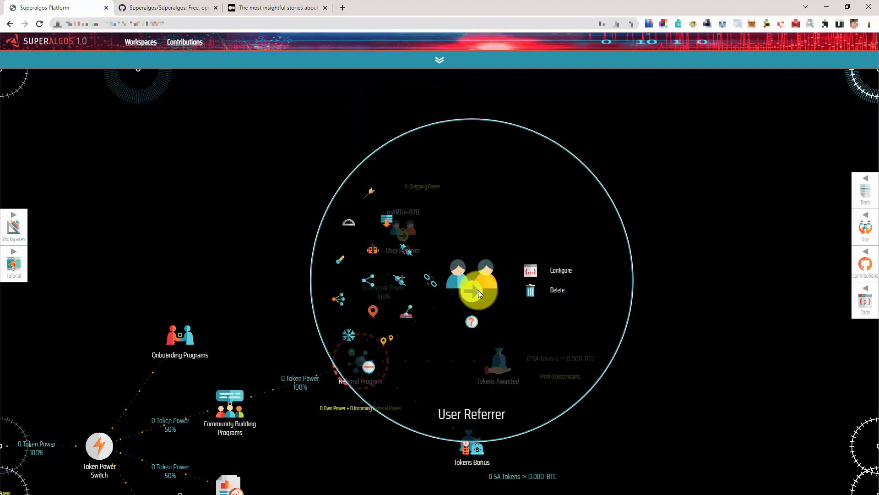
pyautogui.moveTo(479, 290)
pyautogui.click(405, 281)
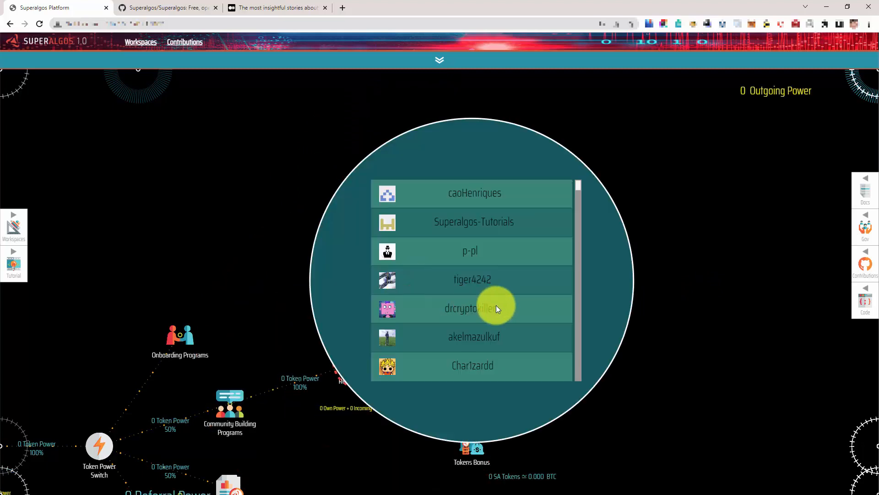
pyautogui.scroll(-5, 496, 305)
pyautogui.scroll(-10, 477, 304)
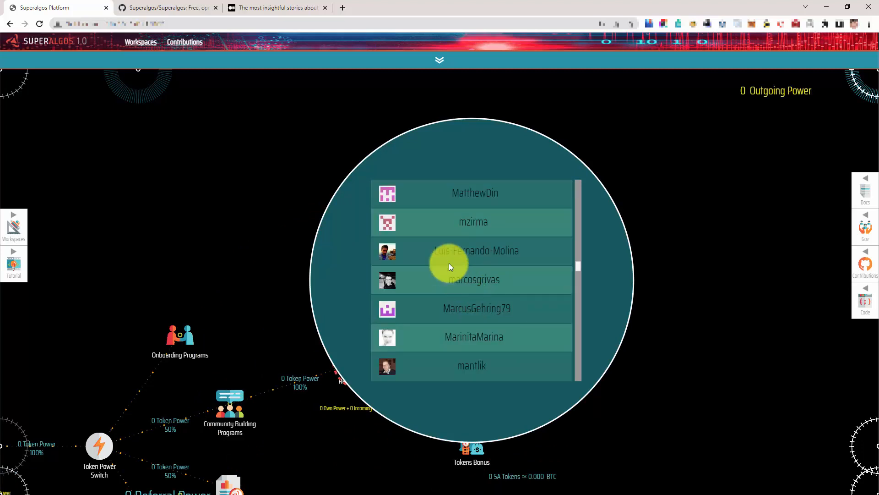
pyautogui.click(472, 254)
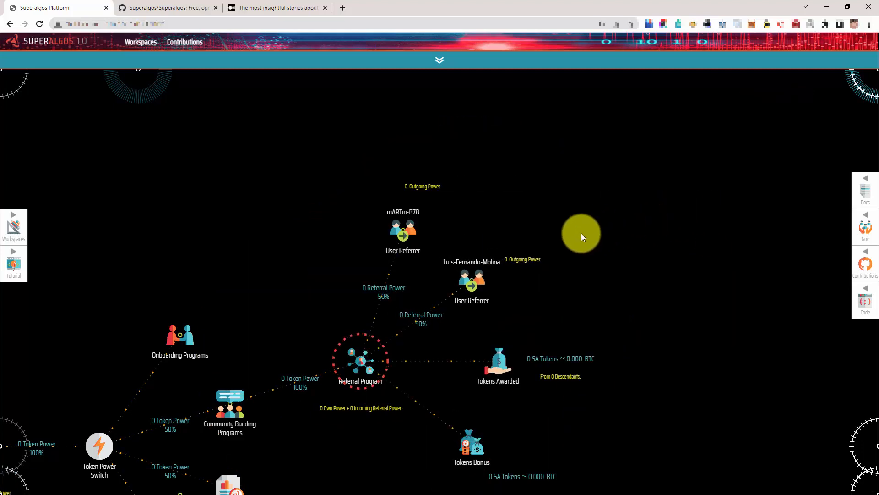
# Add a third User Referrer to the Referral Program and reference a further contributor's user profile from it
pyautogui.moveTo(383, 352)
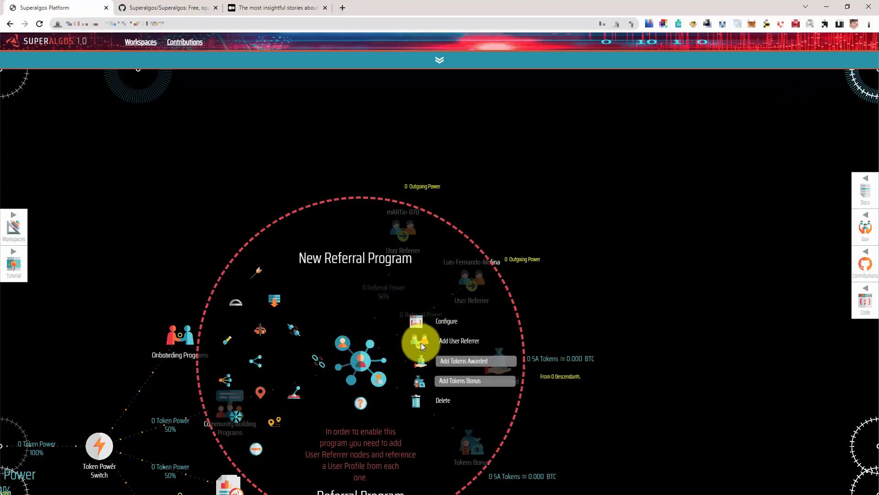
pyautogui.moveTo(496, 326)
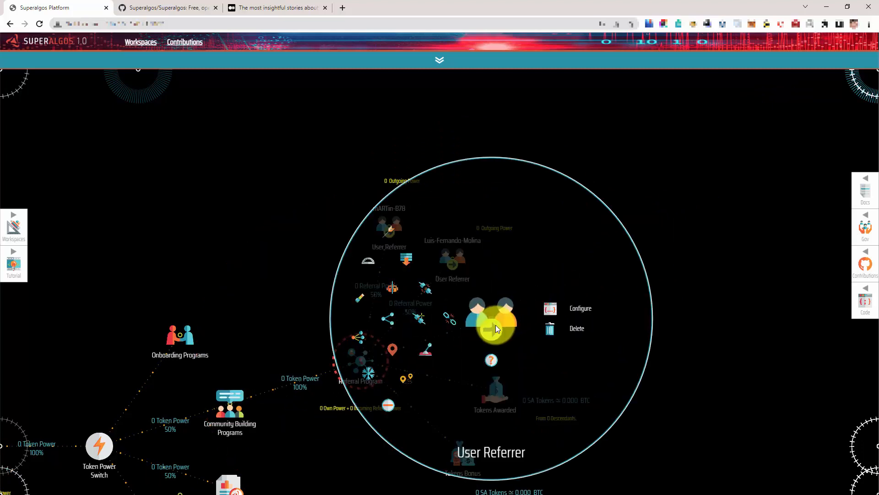
pyautogui.click(419, 319)
pyautogui.scroll(-5, 496, 336)
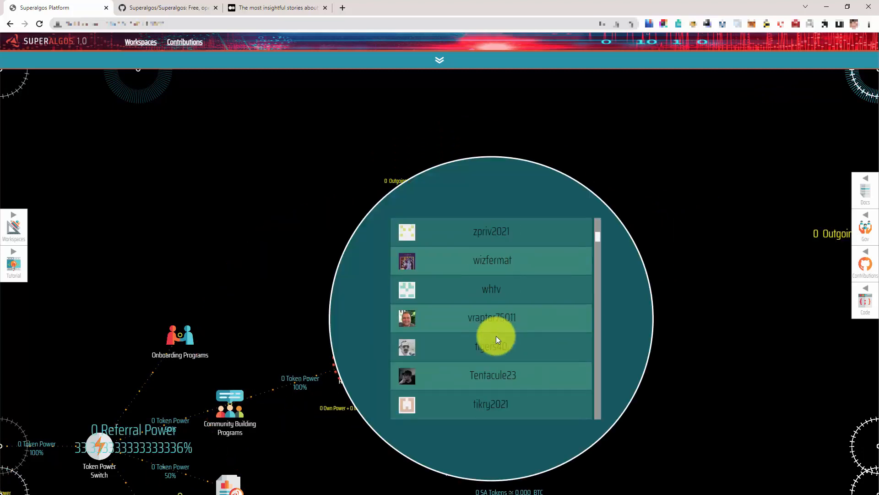
pyautogui.scroll(-6, 496, 337)
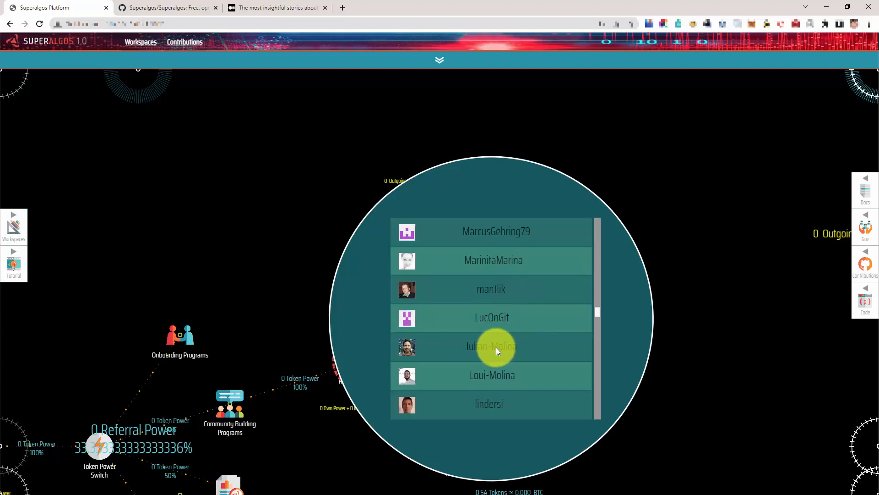
pyautogui.click(495, 347)
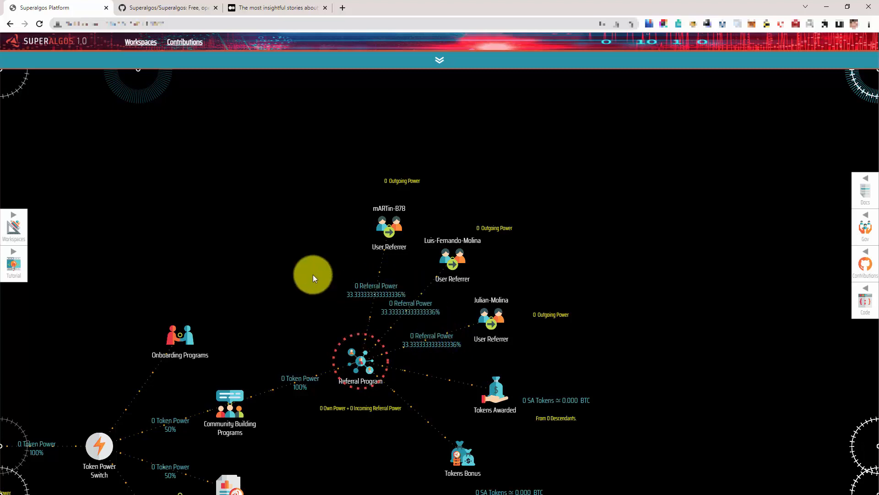
# Collapse the Referral Program branch and add a Mentorship Program under Community Building Programs
pyautogui.moveTo(281, 295); pyautogui.dragTo(373, 142)
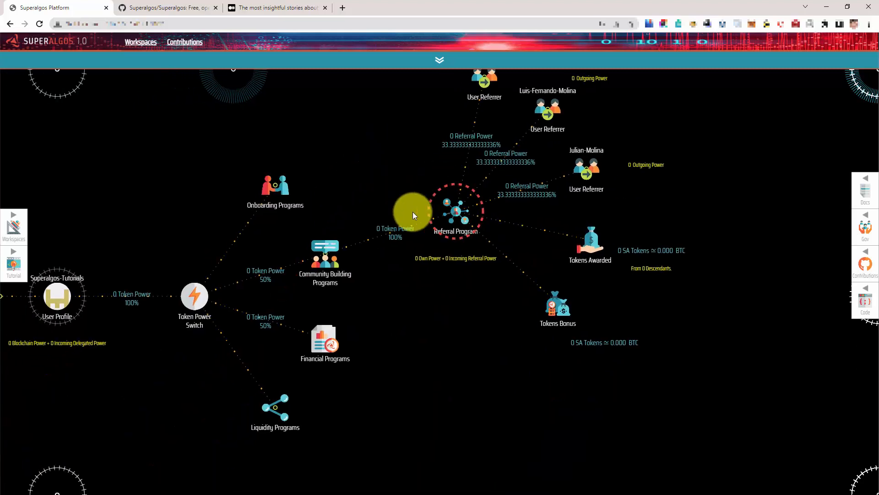
pyautogui.moveTo(455, 214)
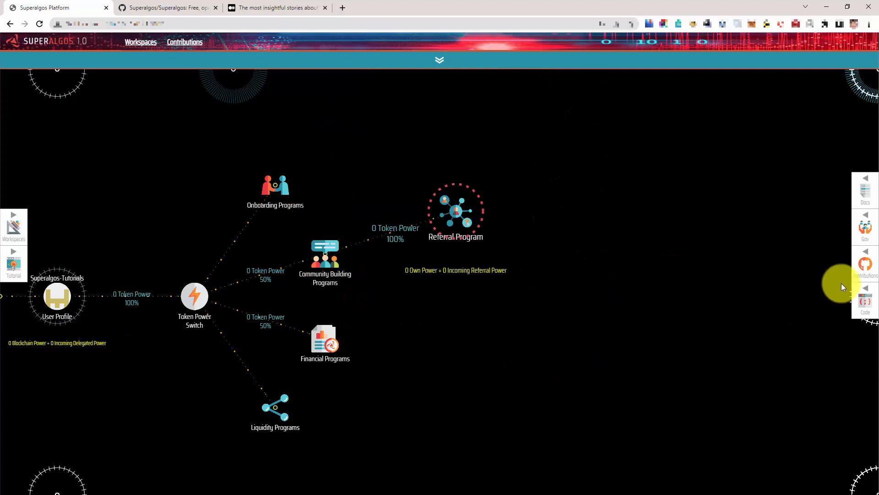
pyautogui.moveTo(303, 257)
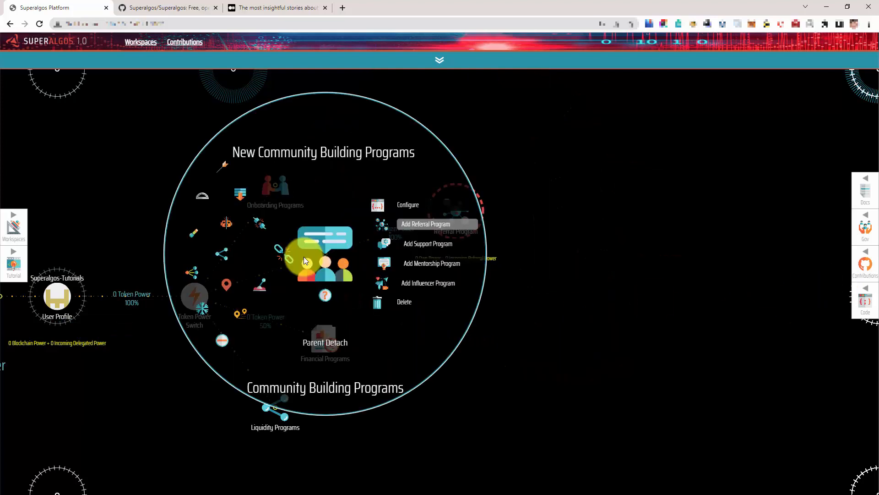
pyautogui.click(429, 264)
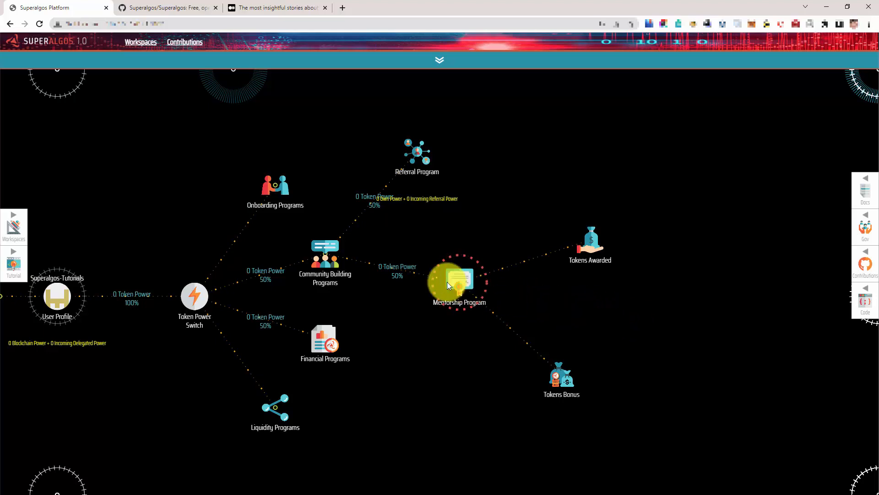
# Add a User Mentor to the Mentorship Program and reference the same user profile as the first User Referrer
pyautogui.moveTo(444, 281)
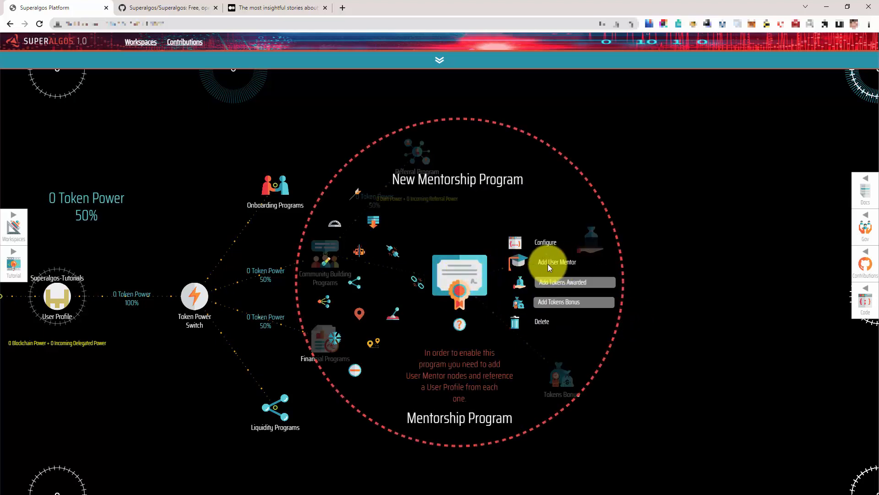
pyautogui.click(562, 263)
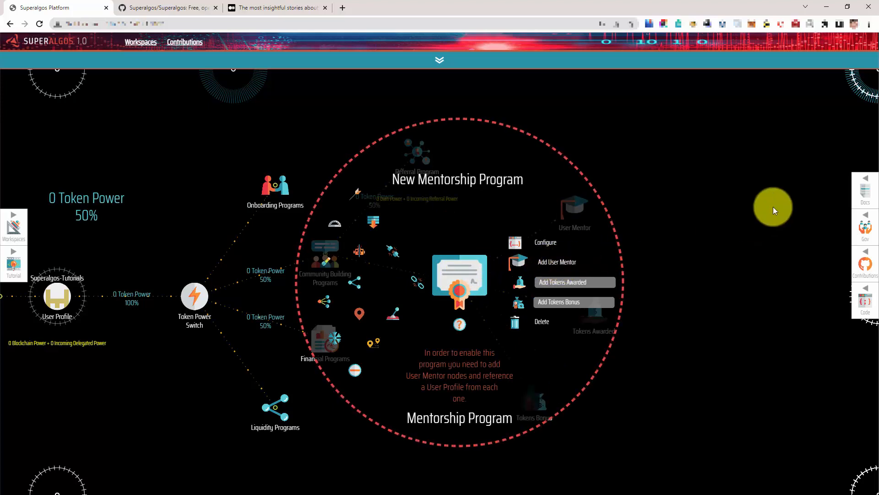
pyautogui.moveTo(570, 208)
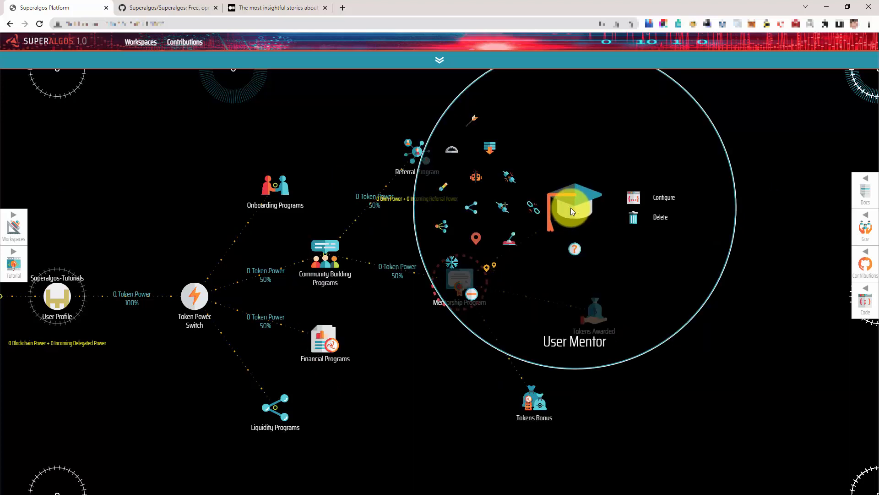
pyautogui.click(504, 210)
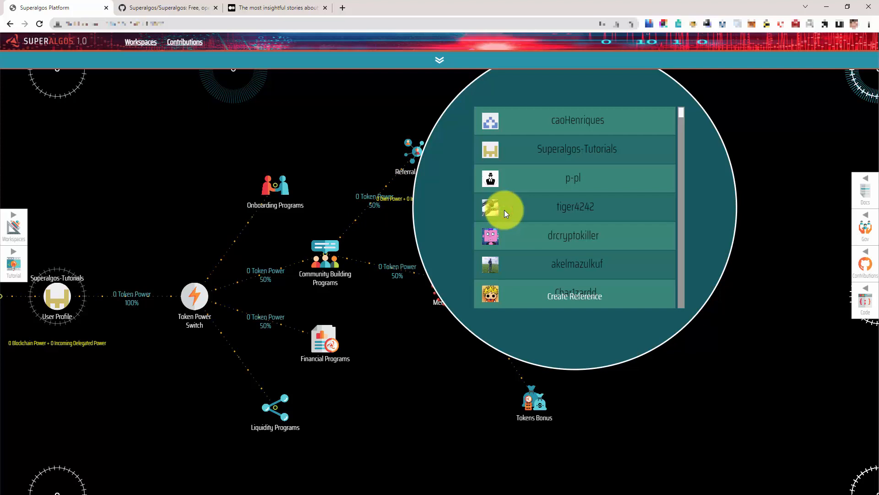
pyautogui.scroll(-10, 545, 268)
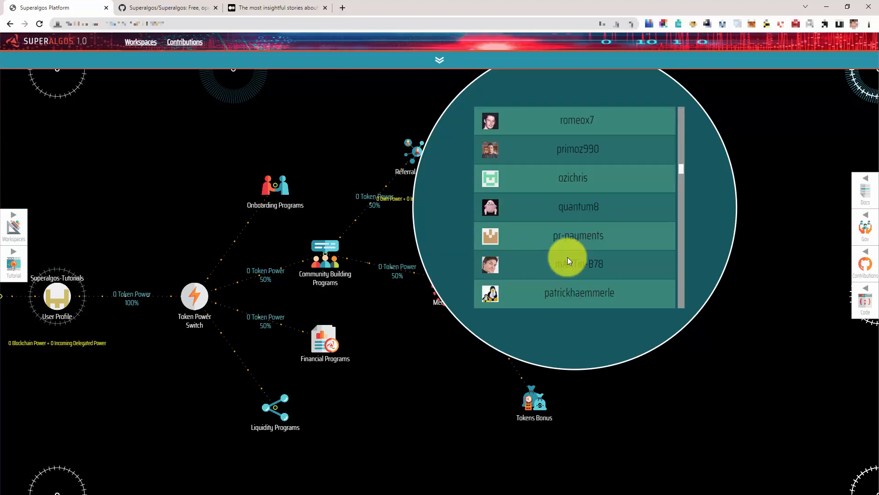
pyautogui.scroll(1, 567, 257)
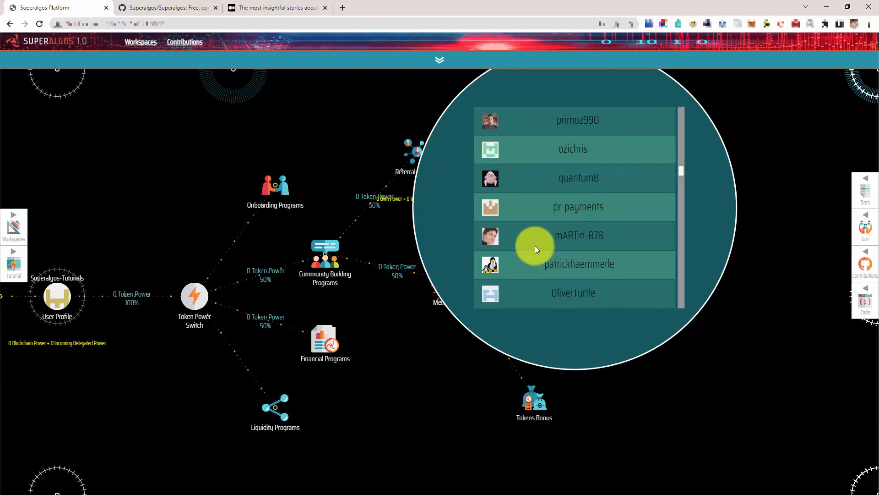
pyautogui.click(588, 238)
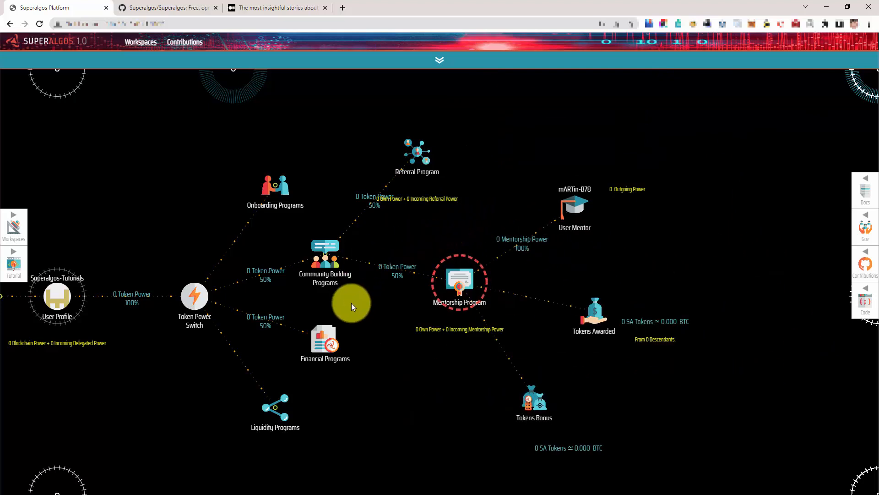
# Add a Support Program under Community Building Programs and collapse the Mentorship Program branch
pyautogui.moveTo(328, 267)
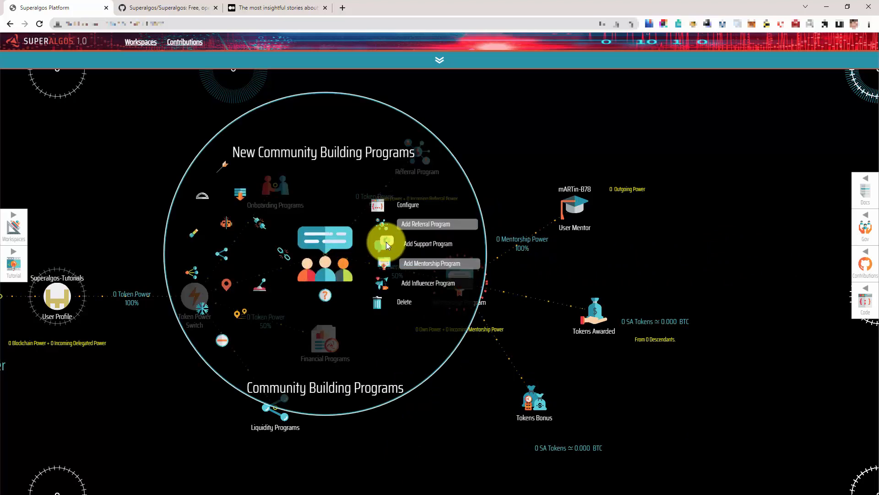
pyautogui.click(380, 243)
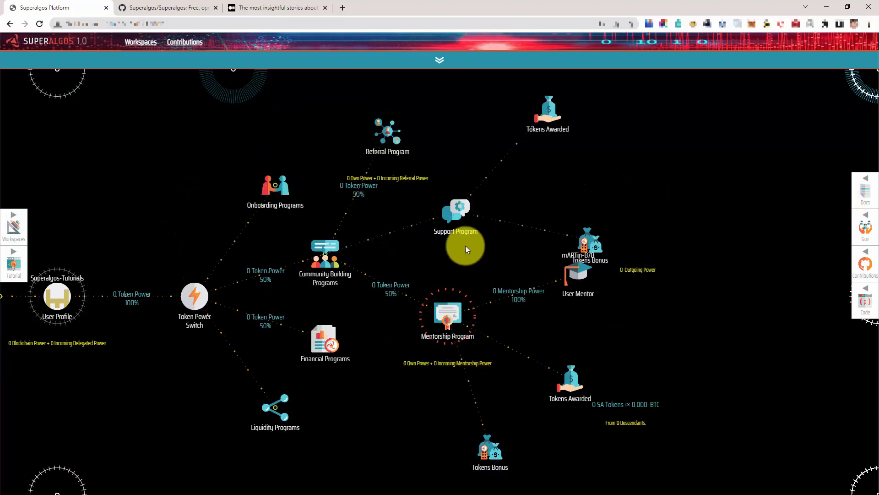
pyautogui.moveTo(457, 315)
pyautogui.click(342, 405)
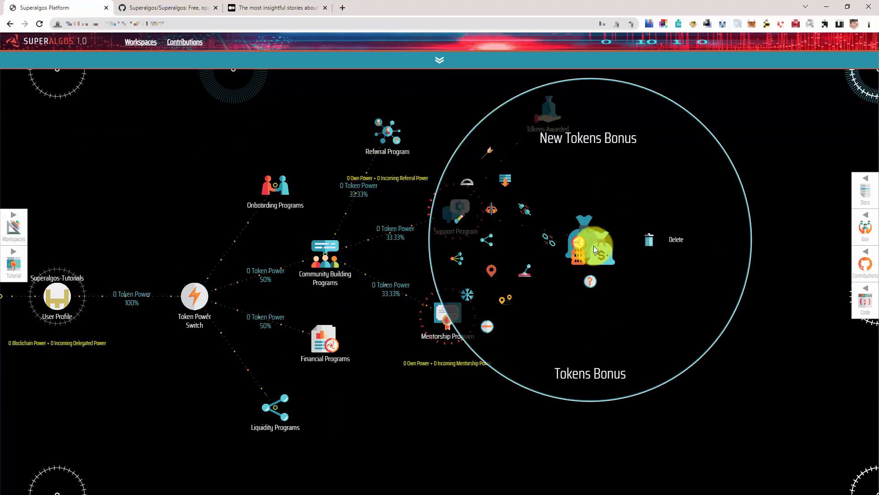
pyautogui.moveTo(724, 136); pyautogui.dragTo(672, 241)
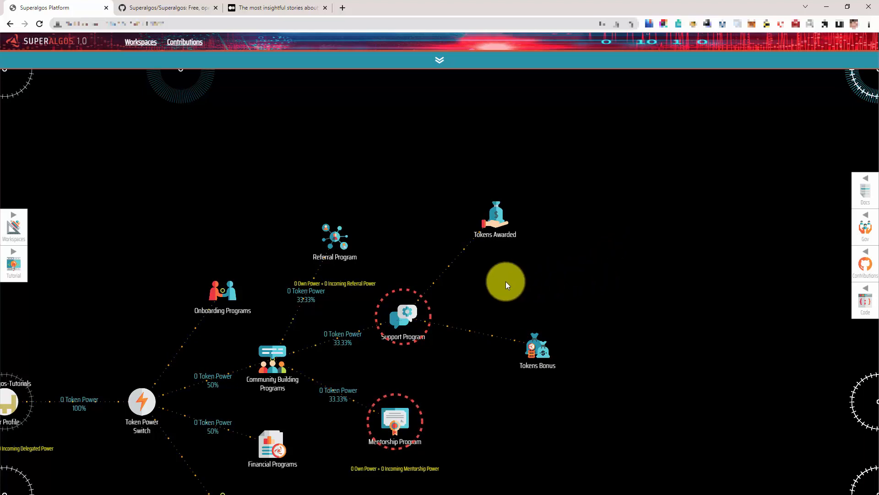
# Add a User Supporter to the Support Program and reference a contributor's user profile from it
pyautogui.moveTo(408, 321)
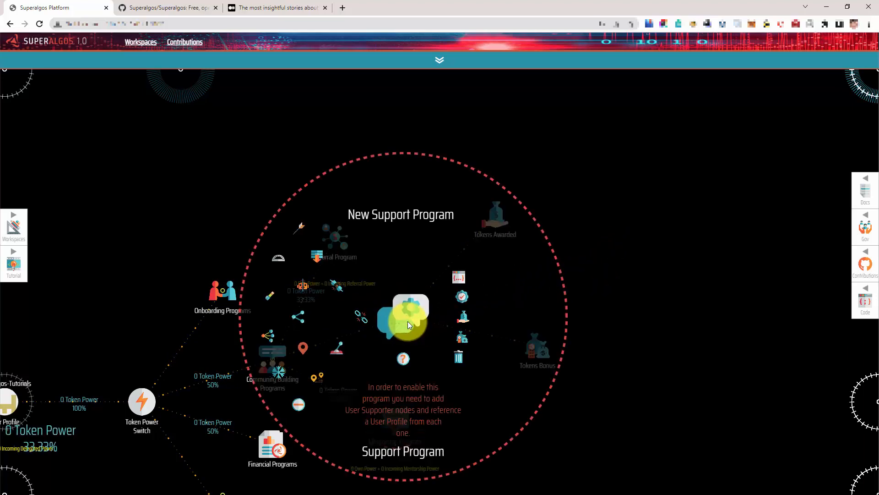
pyautogui.click(462, 297)
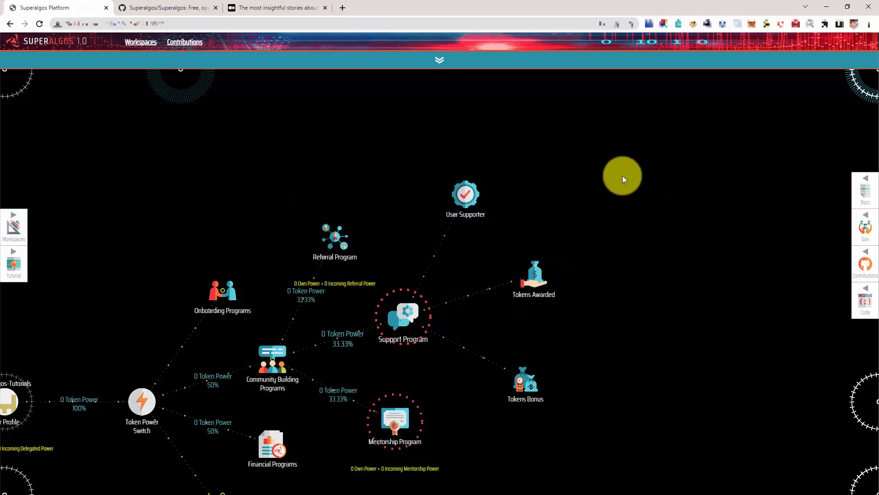
pyautogui.moveTo(467, 191)
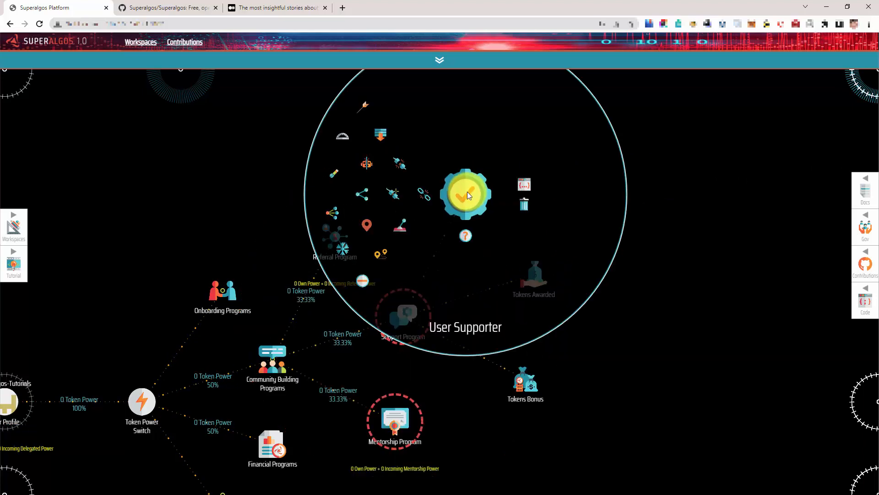
pyautogui.click(395, 193)
pyautogui.moveTo(440, 194)
pyautogui.click(392, 193)
pyautogui.scroll(-5, 447, 227)
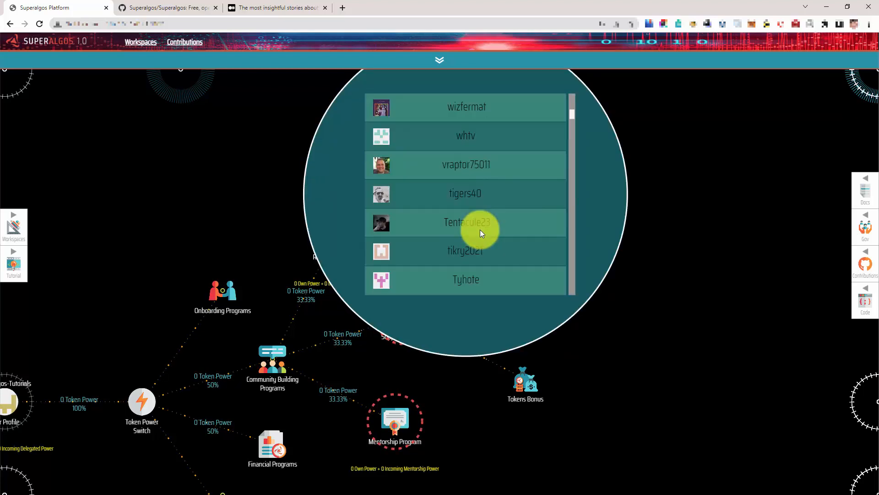
pyautogui.scroll(-8, 480, 229)
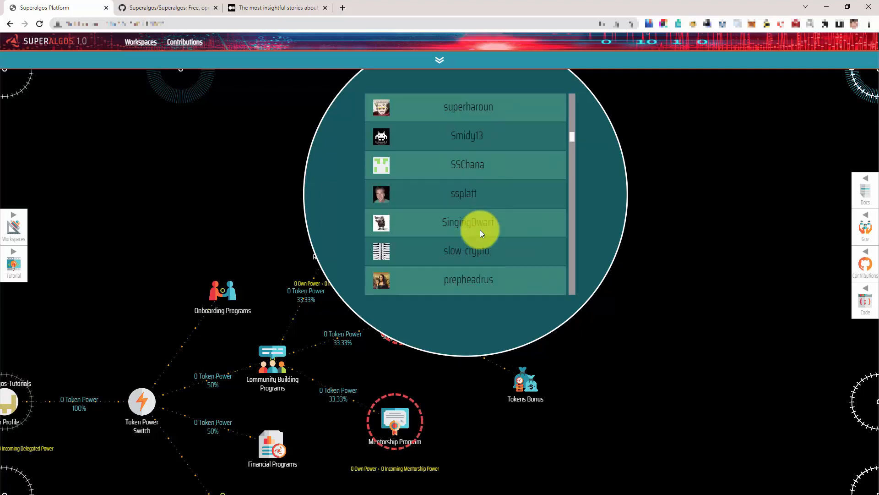
pyautogui.scroll(-8, 480, 229)
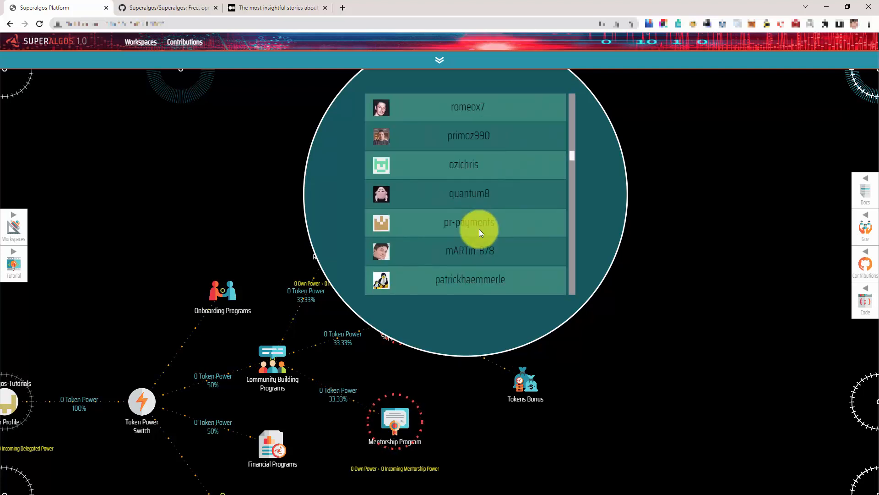
pyautogui.scroll(-10, 463, 232)
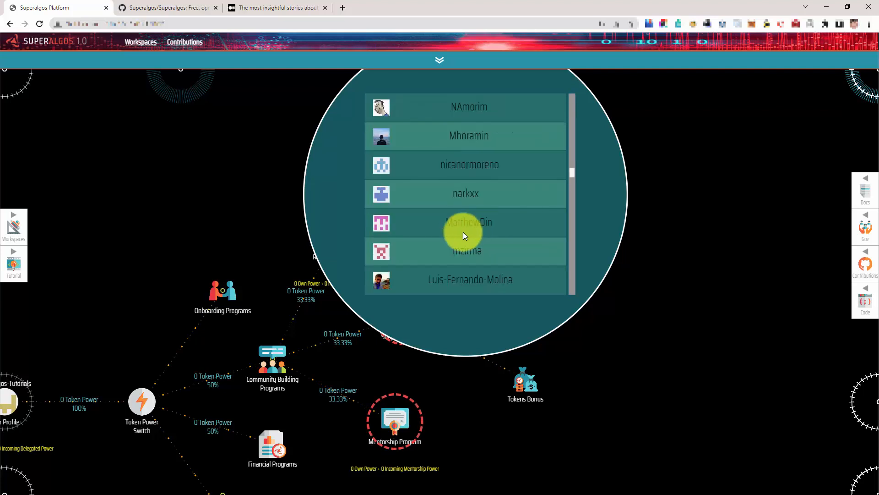
pyautogui.scroll(-10, 463, 231)
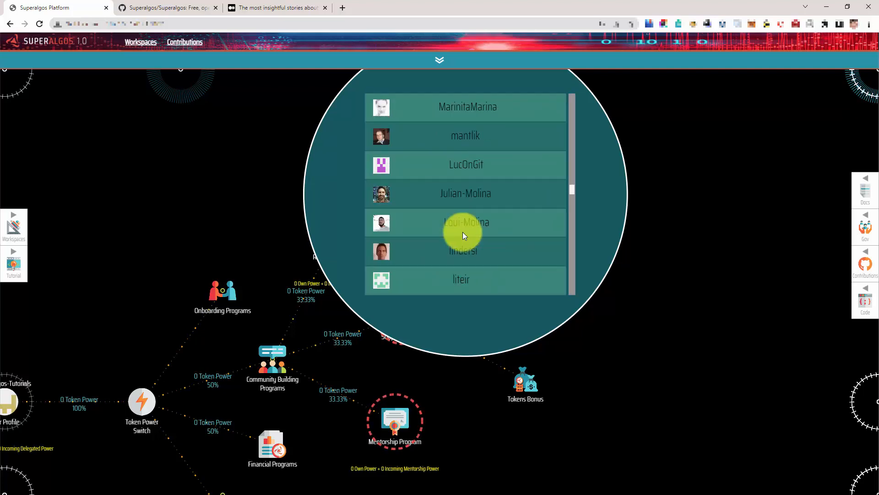
pyautogui.scroll(-5, 474, 230)
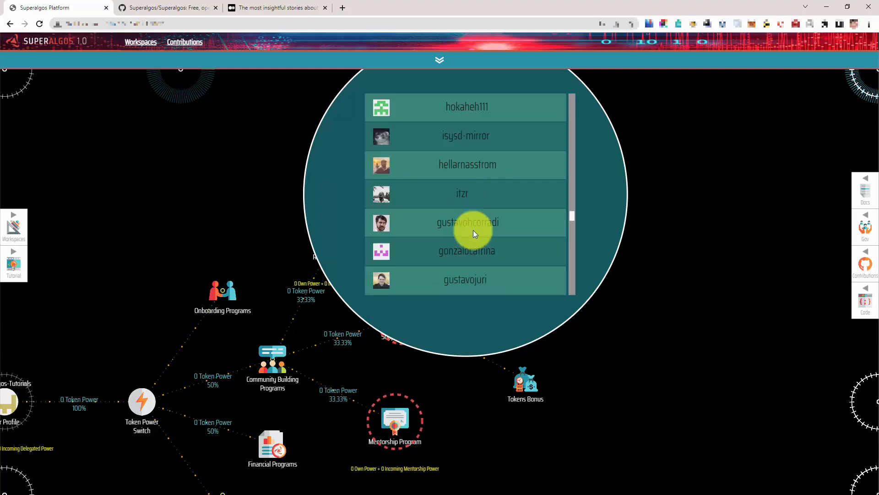
pyautogui.scroll(-3, 474, 230)
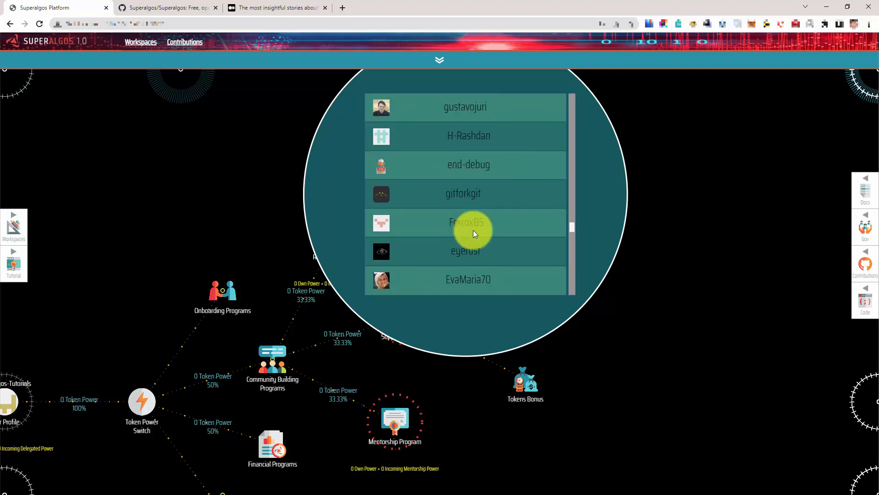
pyautogui.click(460, 224)
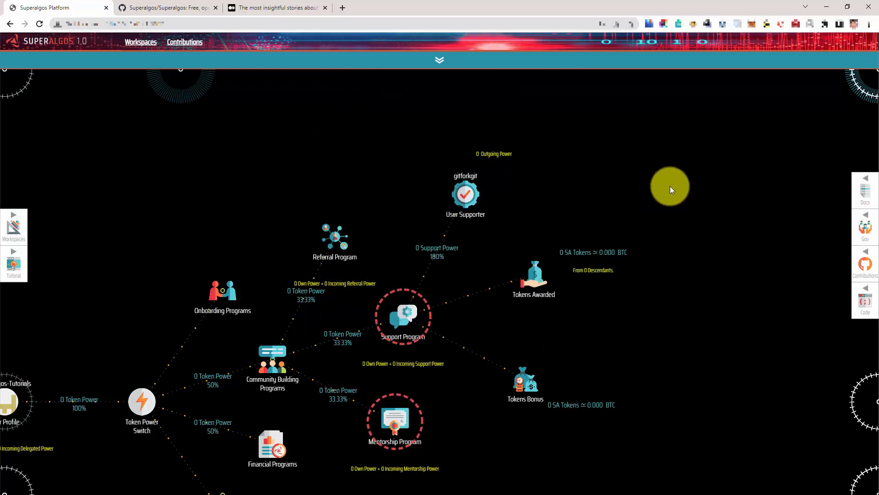
# Switch to Medium to look through the Superalgos topic's April 2022 Proof of Value stories, and return to Superalgos
pyautogui.moveTo(670, 186); pyautogui.dragTo(795, 77)
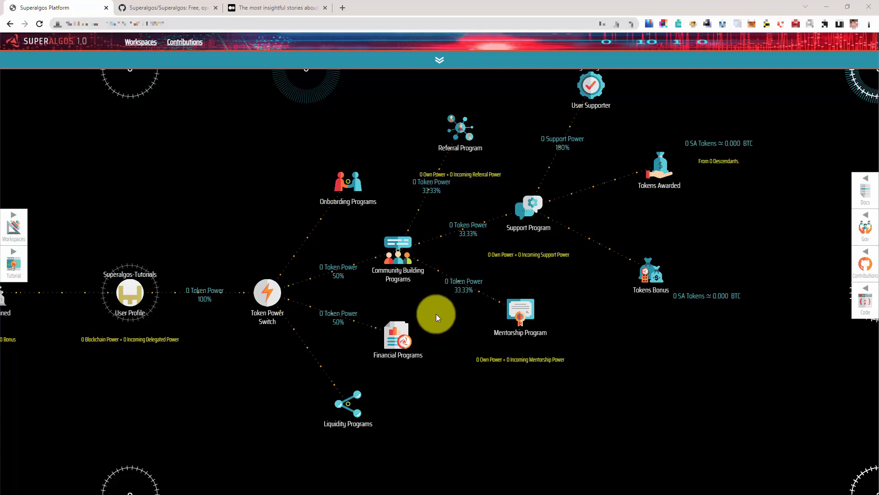
pyautogui.click(275, 8)
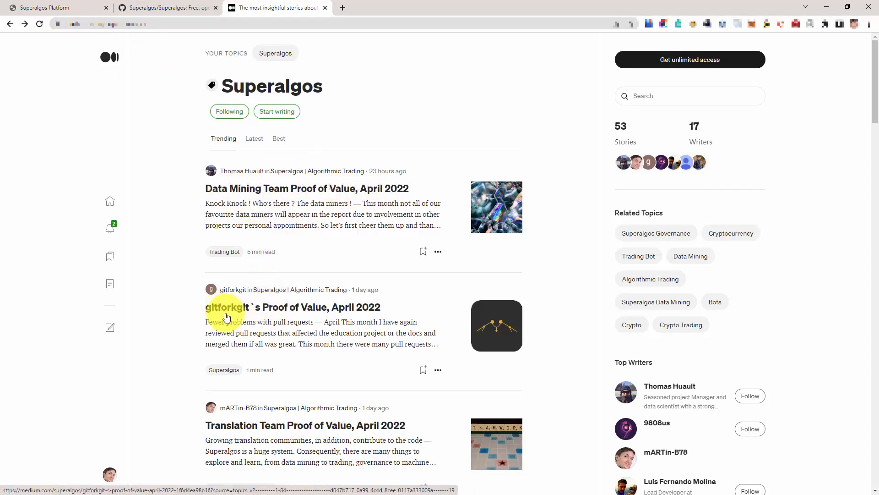
pyautogui.scroll(-3, 277, 383)
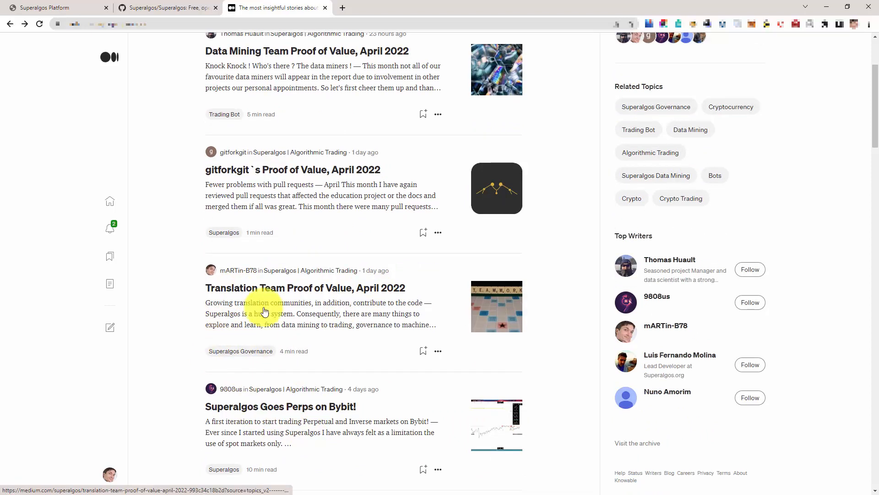
pyautogui.scroll(2, 350, 320)
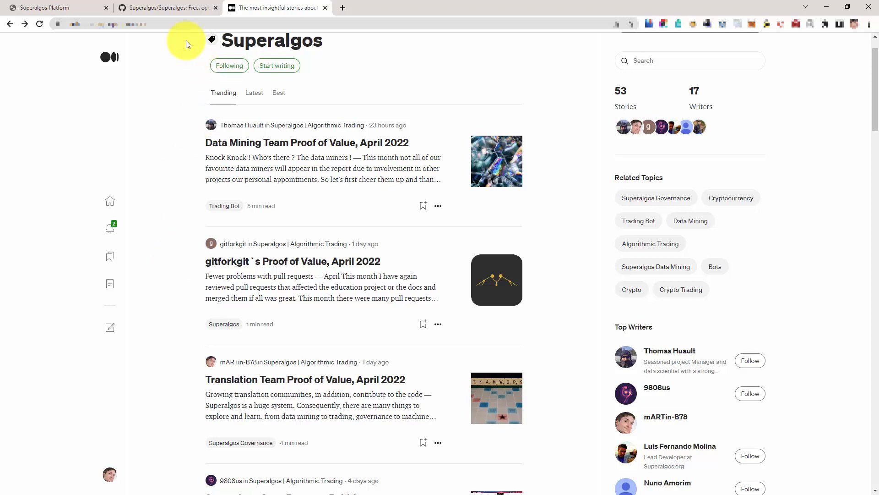
pyautogui.click(168, 9)
pyautogui.click(71, 10)
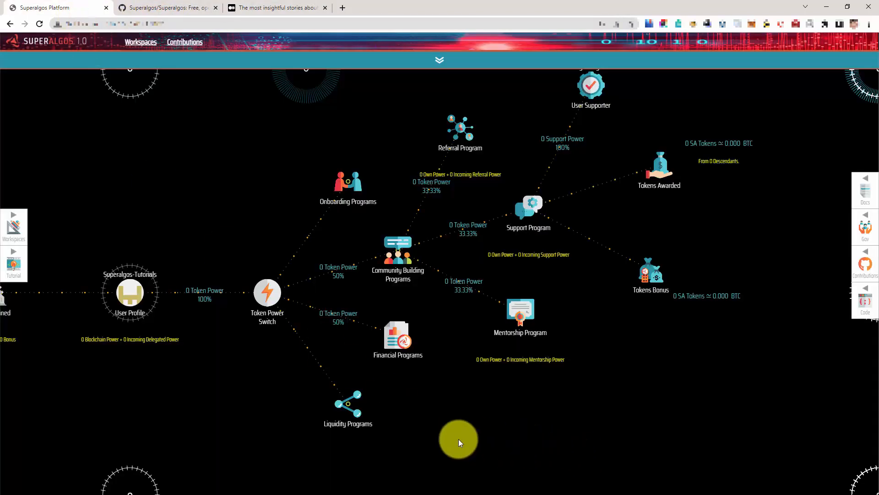
# Add Votes And Claims Programs under the Token Power Switch and collapse the Community Building Programs branch
pyautogui.moveTo(271, 301)
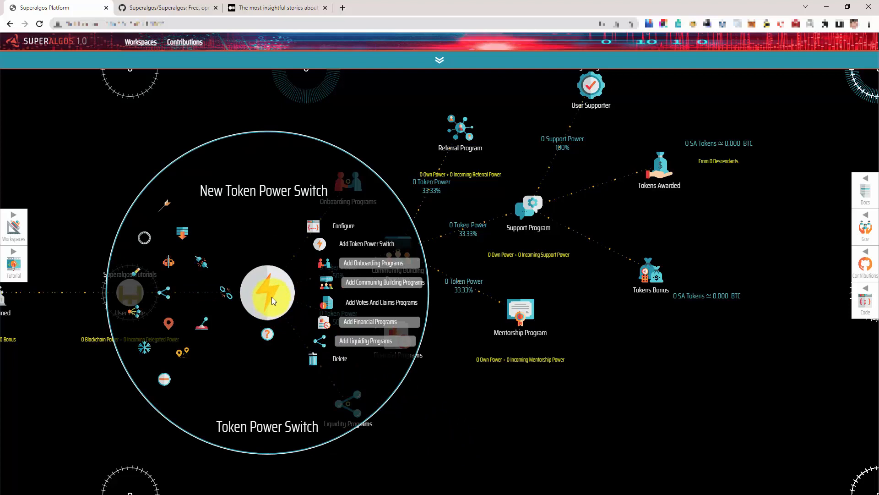
pyautogui.click(323, 304)
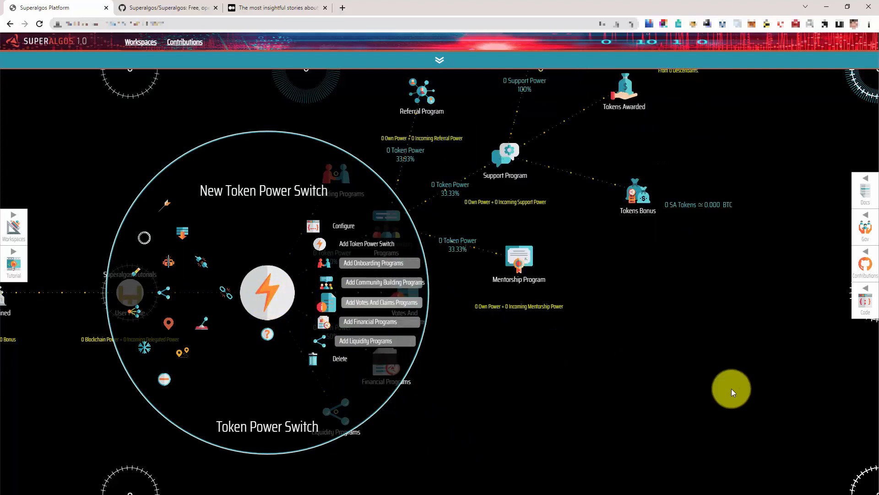
pyautogui.moveTo(386, 231)
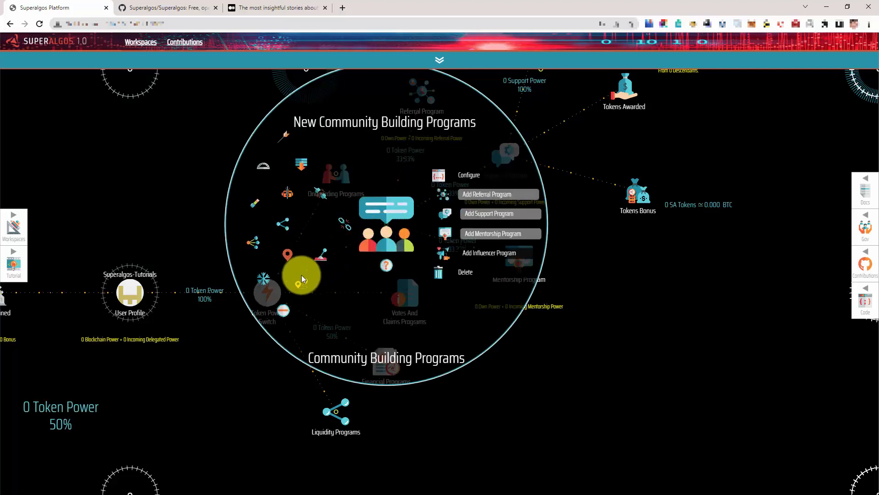
pyautogui.moveTo(597, 318); pyautogui.dragTo(504, 306)
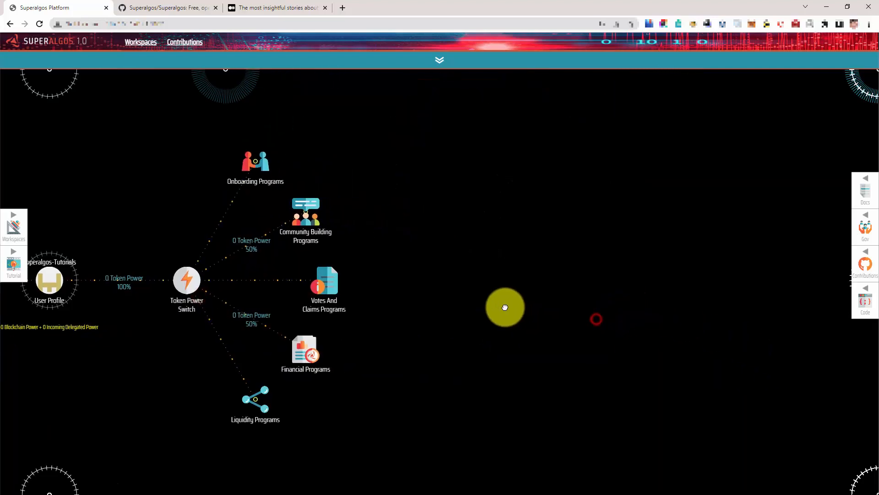
# Add a Claims Program under Votes And Claims Programs and give it a Position Claims Folder
pyautogui.moveTo(324, 287)
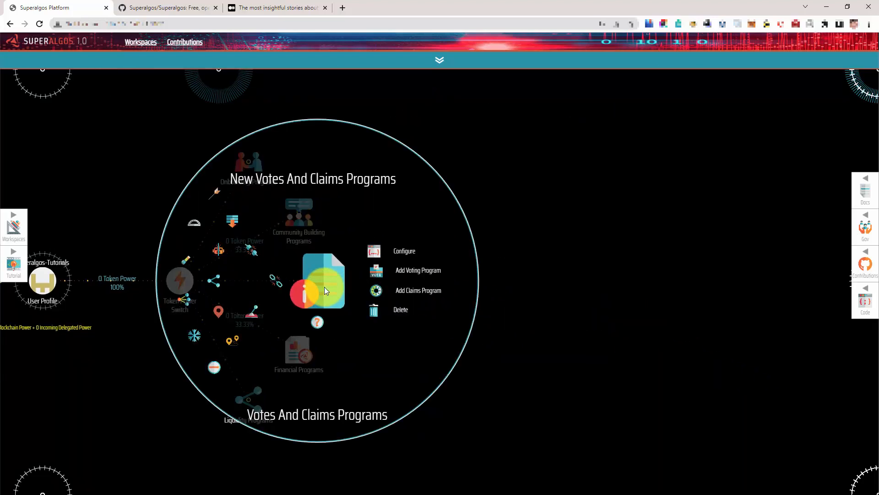
pyautogui.click(375, 293)
pyautogui.moveTo(455, 289)
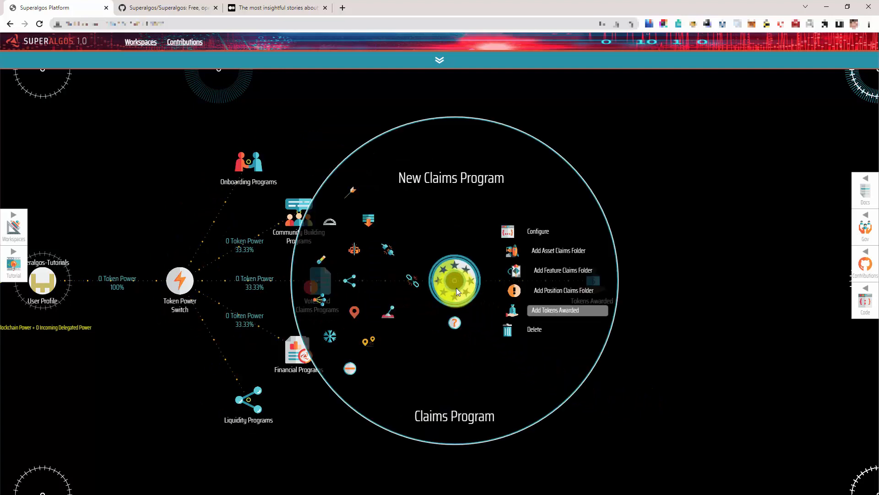
pyautogui.click(560, 293)
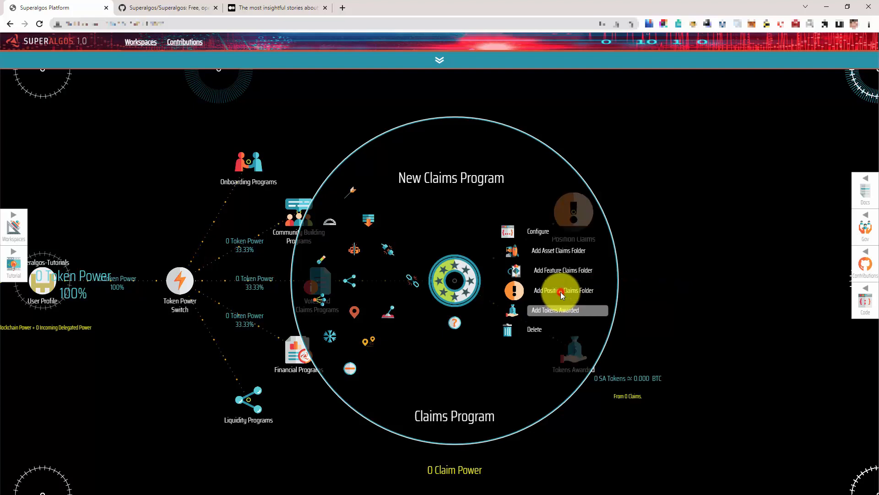
# Check the Proof of Value stories' month on Medium and reference the Teams @ April 2022 position class from the Position Claims Folder
pyautogui.moveTo(748, 279); pyautogui.dragTo(574, 344)
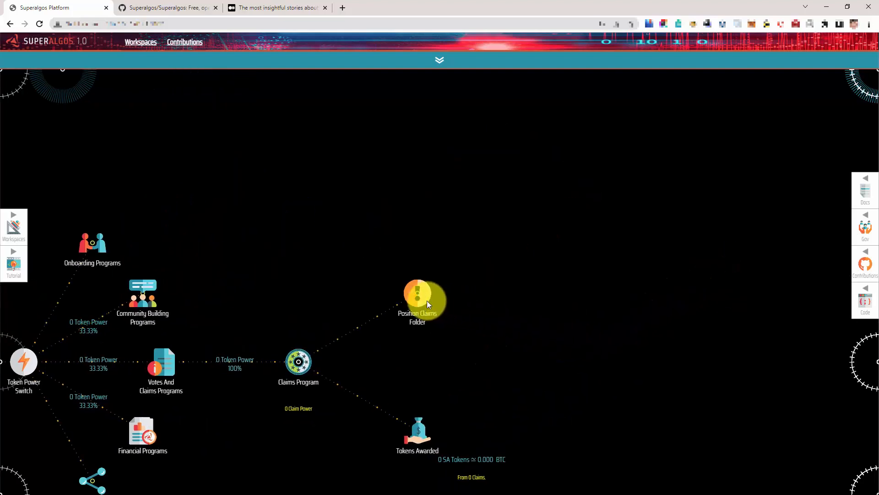
pyautogui.moveTo(425, 296)
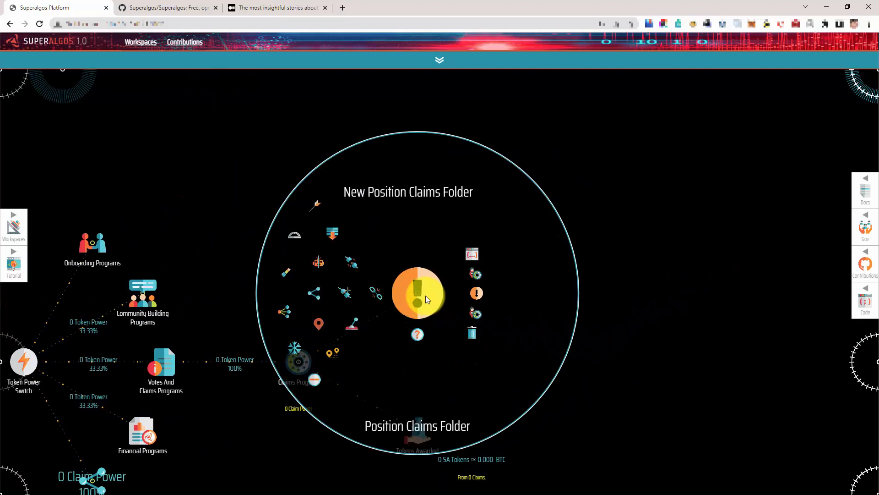
pyautogui.click(344, 291)
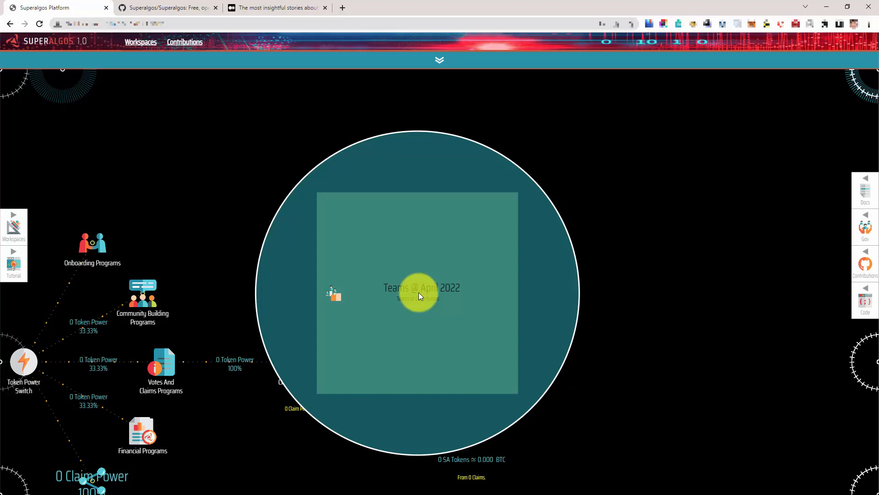
pyautogui.click(168, 7)
pyautogui.click(278, 8)
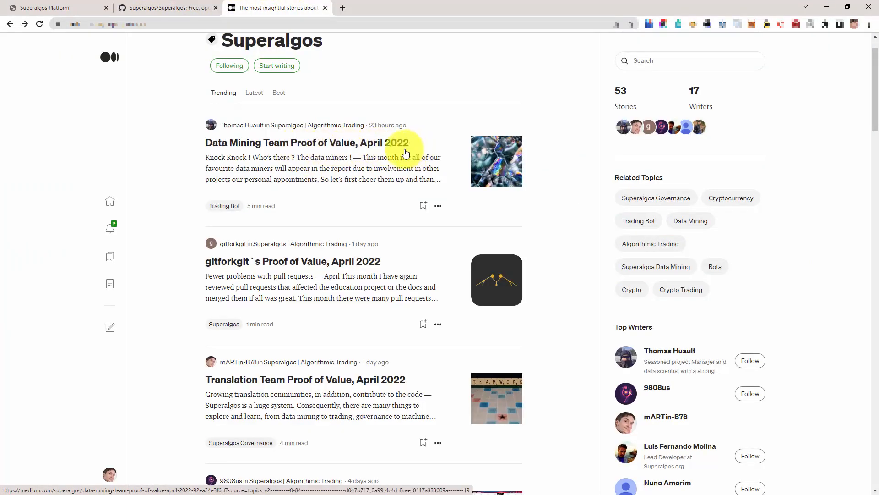
pyautogui.click(151, 8)
pyautogui.click(40, 5)
pyautogui.moveTo(408, 295)
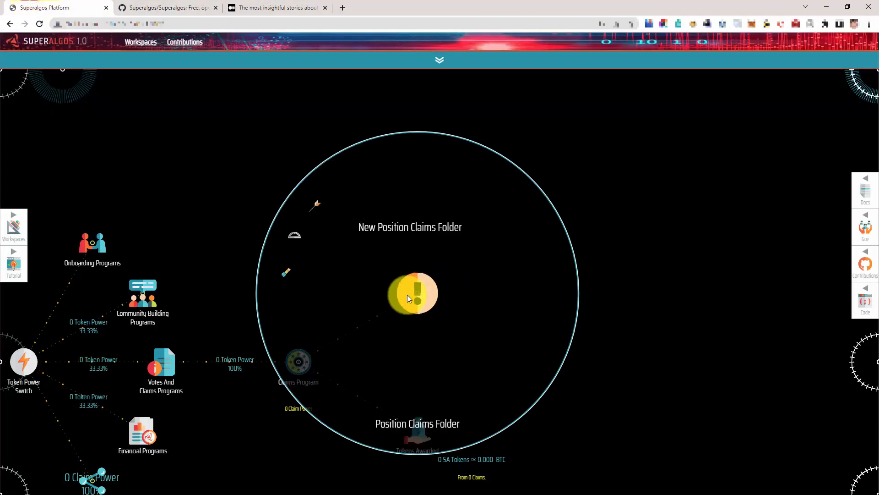
pyautogui.click(343, 293)
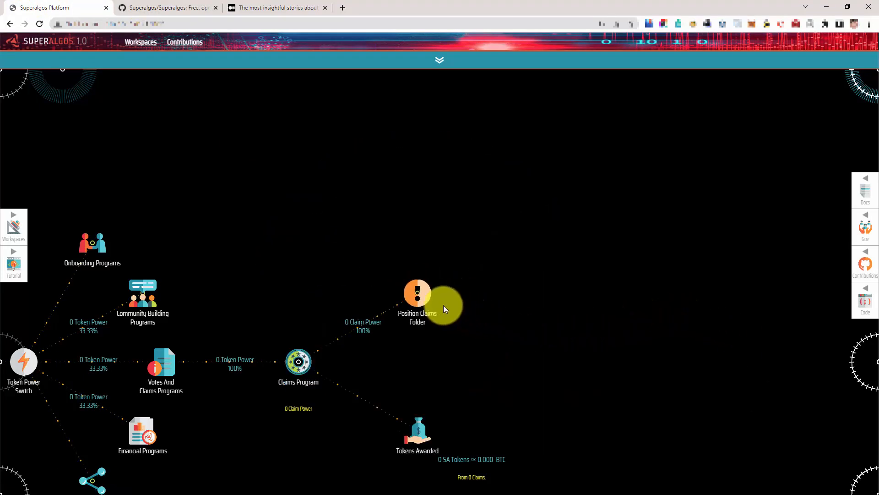
# Install the missing claims in the Position Claims Folder that references Teams @ April 2022
pyautogui.moveTo(420, 295)
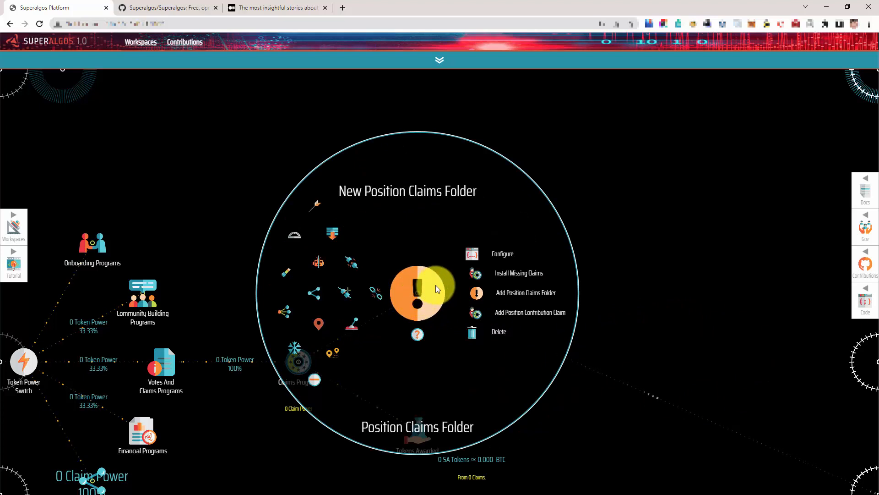
pyautogui.click(522, 274)
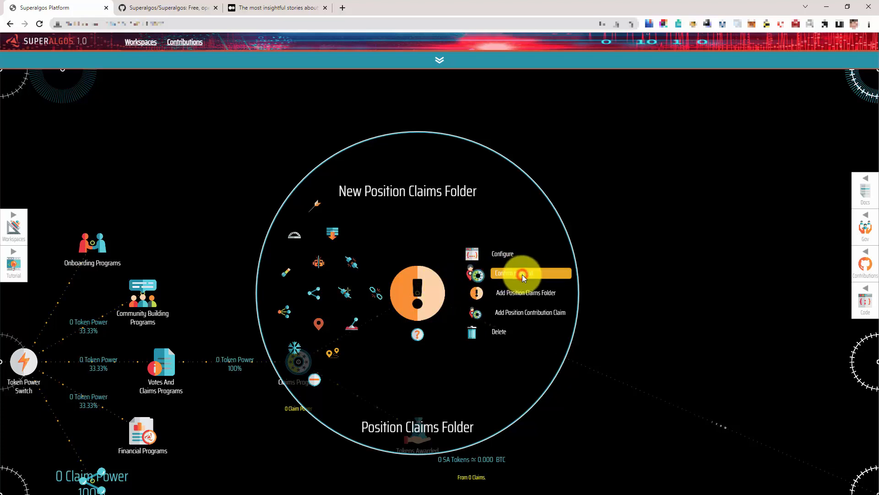
pyautogui.click(522, 274)
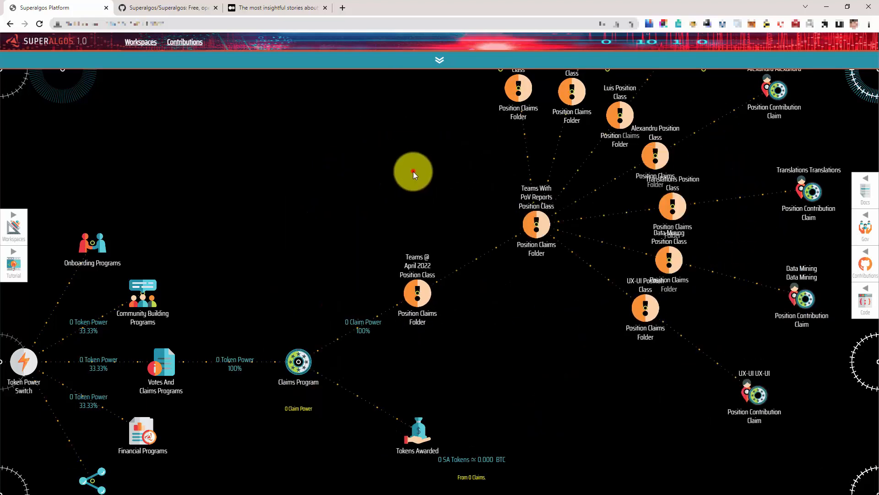
# Delete the Position Claims Folder under Teams With PoV Reports that belongs to the contributor referenced by the User Supporter
pyautogui.moveTo(414, 171); pyautogui.dragTo(180, 275)
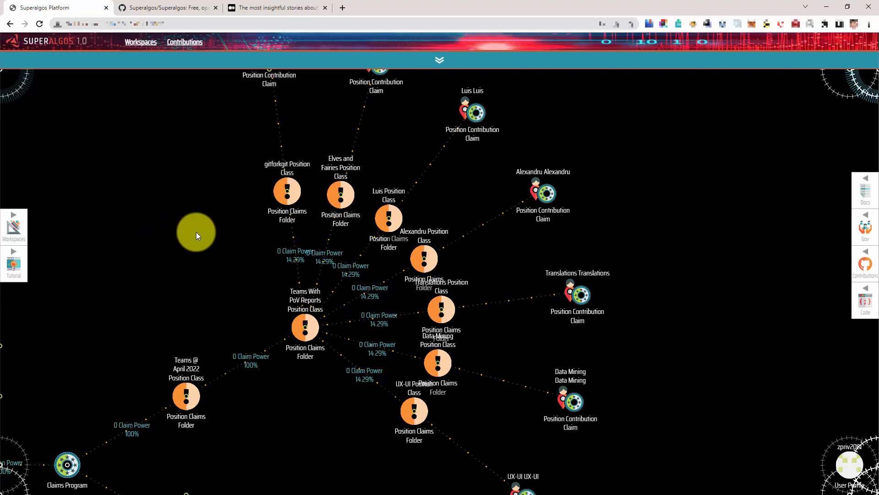
pyautogui.moveTo(286, 188)
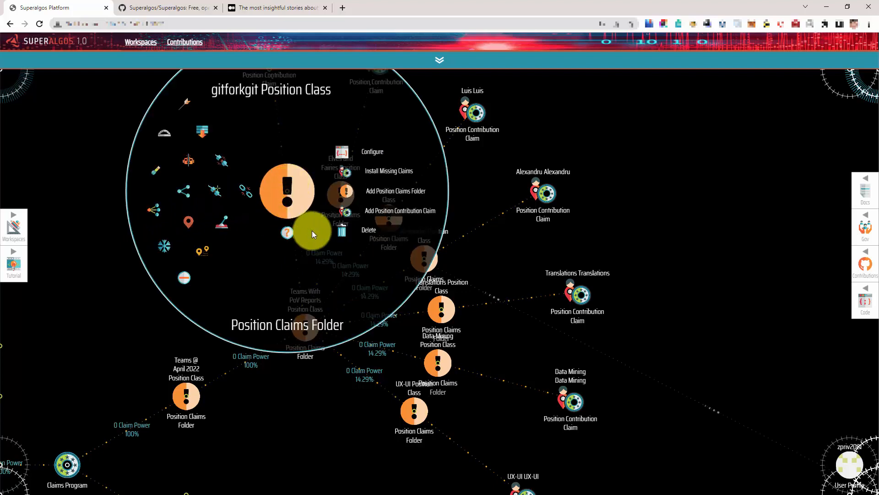
pyautogui.click(341, 231)
pyautogui.click(341, 231)
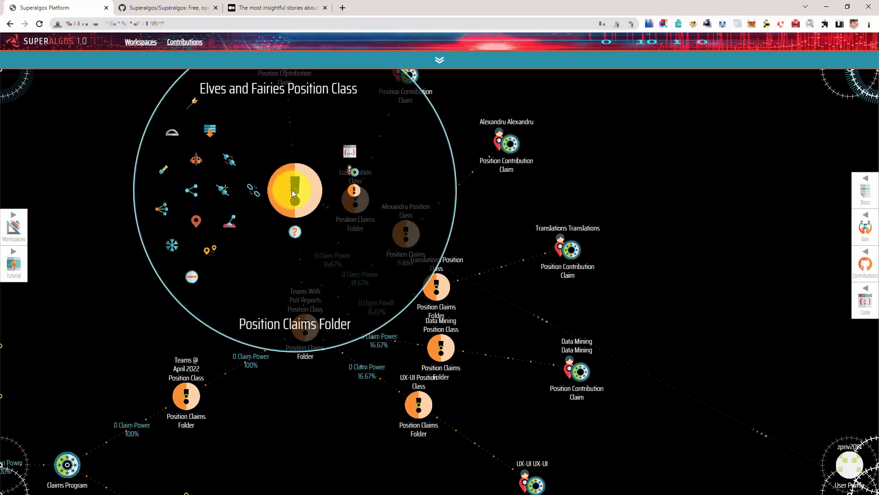
# Delete the Elves and Fairies Position Claims Folder and the two remaining folders named after individual contributors under Teams With PoV Reports
pyautogui.click(350, 232)
pyautogui.click(351, 232)
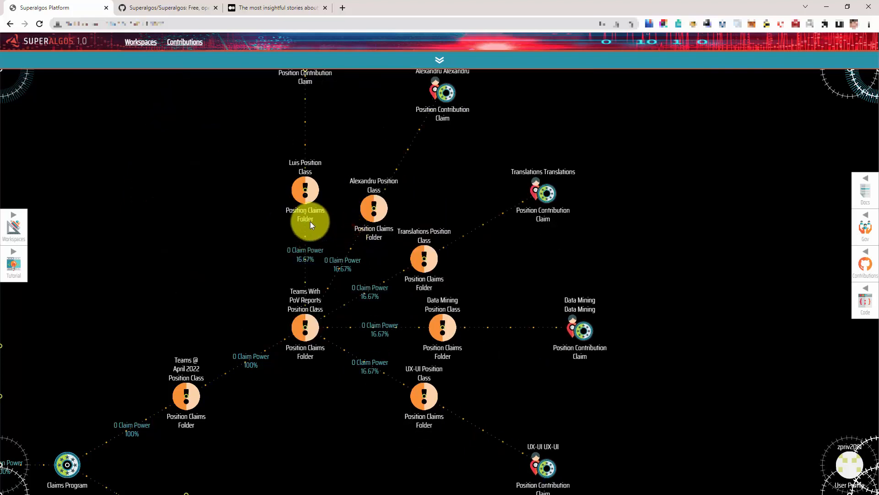
pyautogui.moveTo(309, 221)
pyautogui.click(359, 230)
pyautogui.click(358, 230)
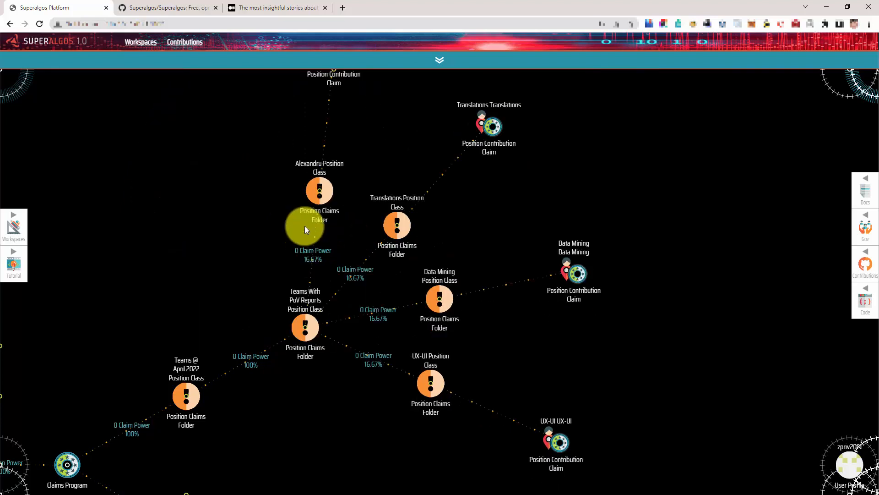
pyautogui.moveTo(310, 196)
pyautogui.click(375, 232)
pyautogui.click(376, 232)
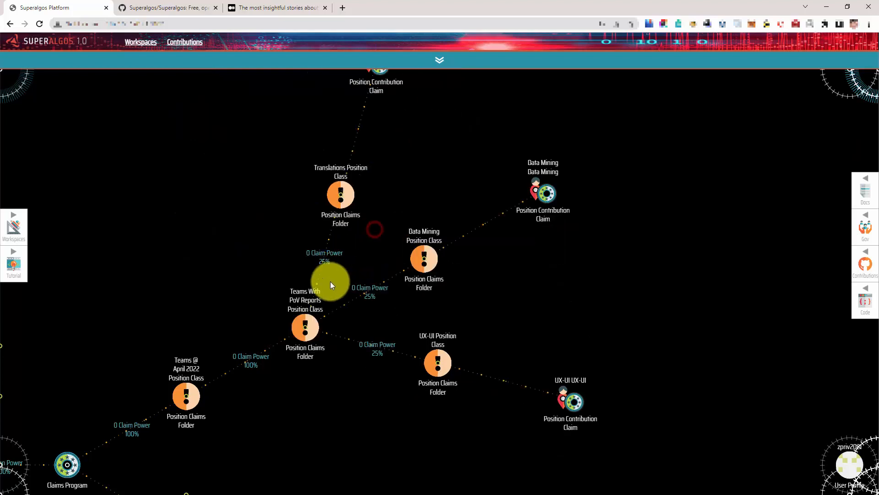
# Delete the Data Mining and UX-UI Position Claims Folders under Teams With PoV Reports
pyautogui.moveTo(411, 260)
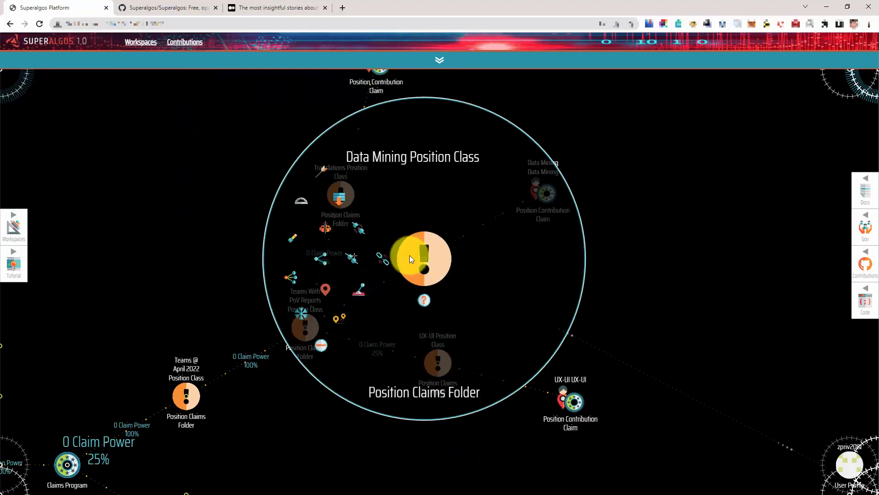
pyautogui.click(479, 301)
pyautogui.click(479, 301)
pyautogui.moveTo(452, 336)
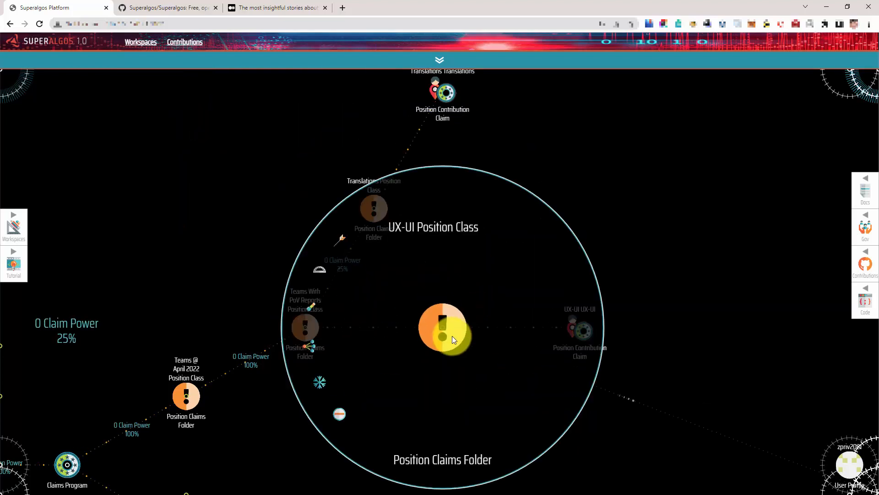
pyautogui.click(498, 367)
pyautogui.click(497, 367)
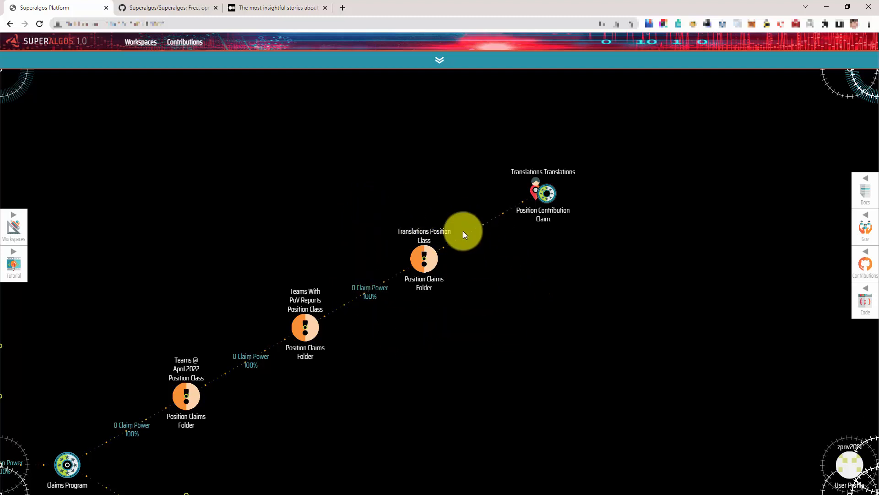
# Add a Voting Program under Votes And Claims Programs and give it a Votes Switch
pyautogui.moveTo(406, 373); pyautogui.dragTo(597, 325)
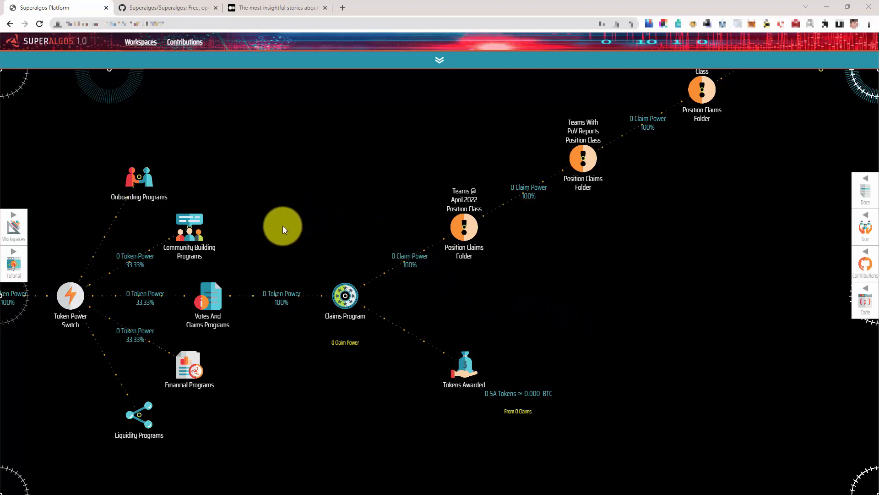
pyautogui.moveTo(223, 299)
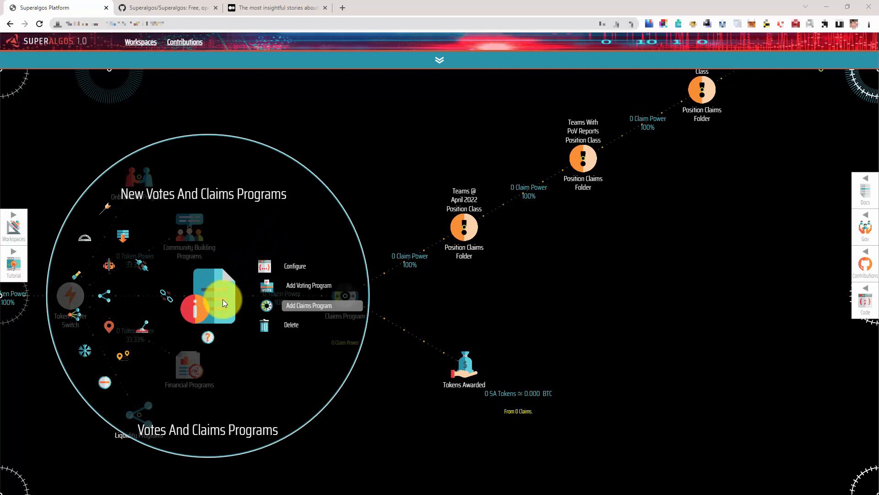
pyautogui.click(270, 287)
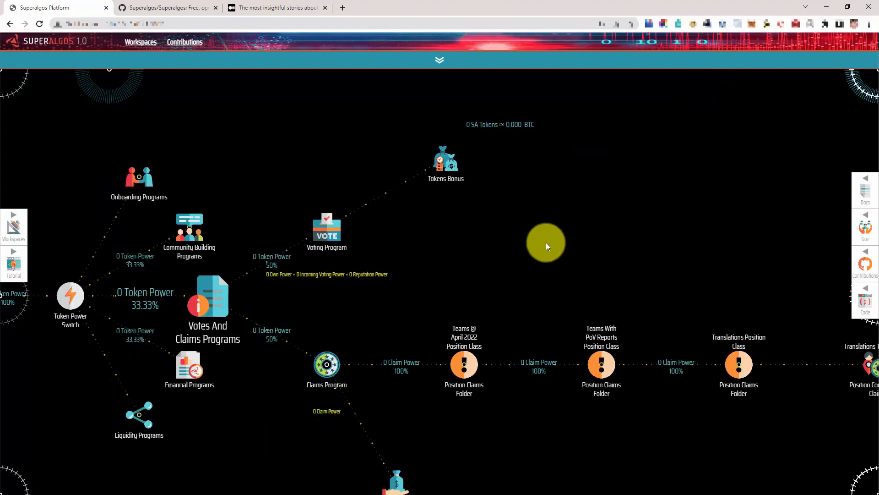
pyautogui.moveTo(295, 300)
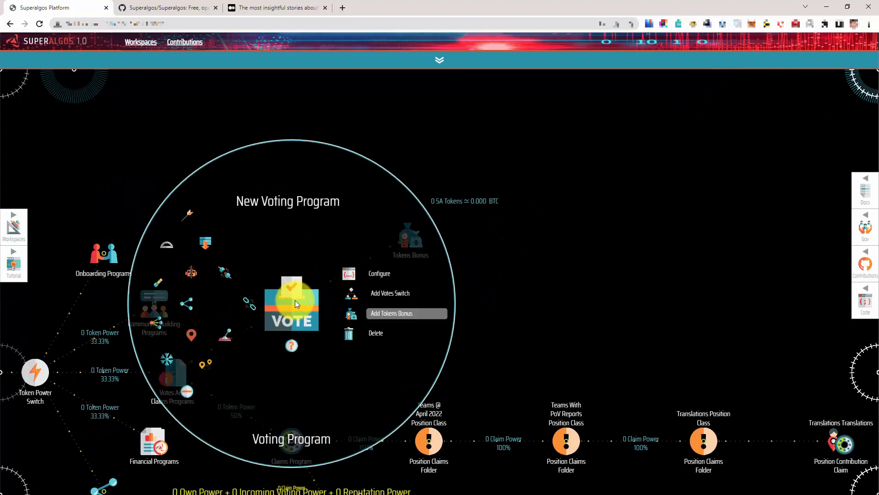
pyautogui.click(349, 296)
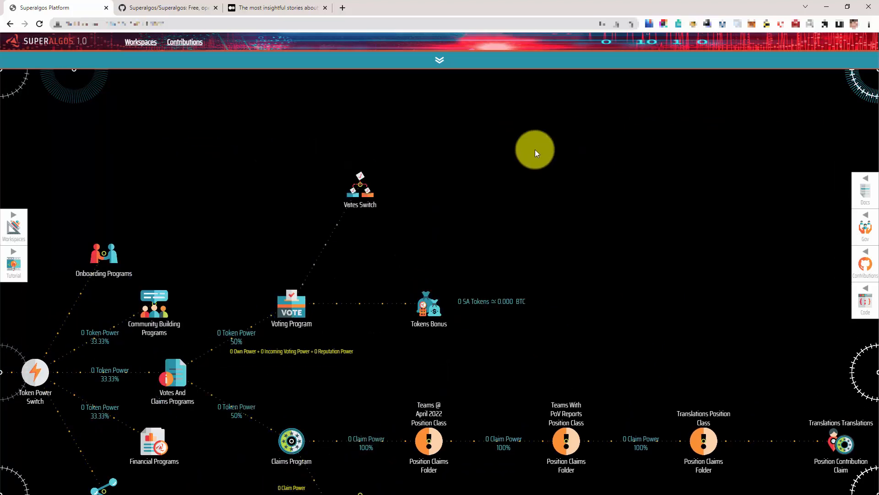
# Add a Weight Votes Switch to the Votes Switch and reference the Teams @ April 2022 position class from it
pyautogui.moveTo(349, 296)
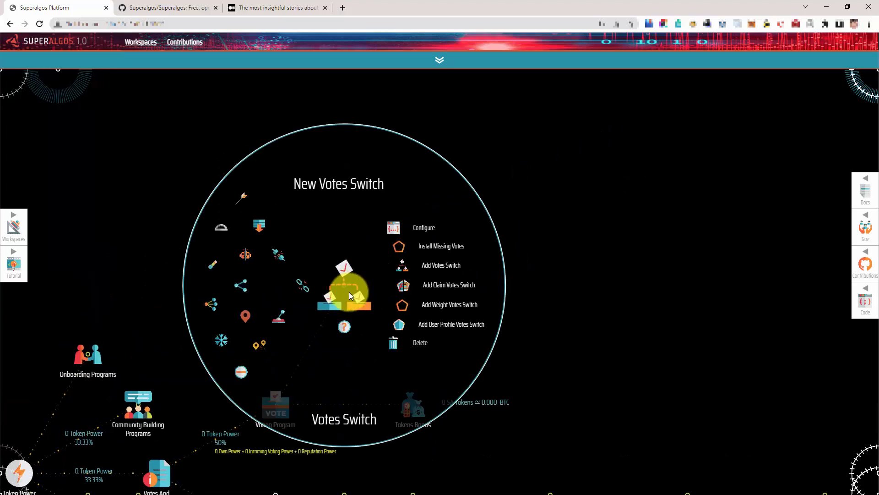
pyautogui.click(409, 306)
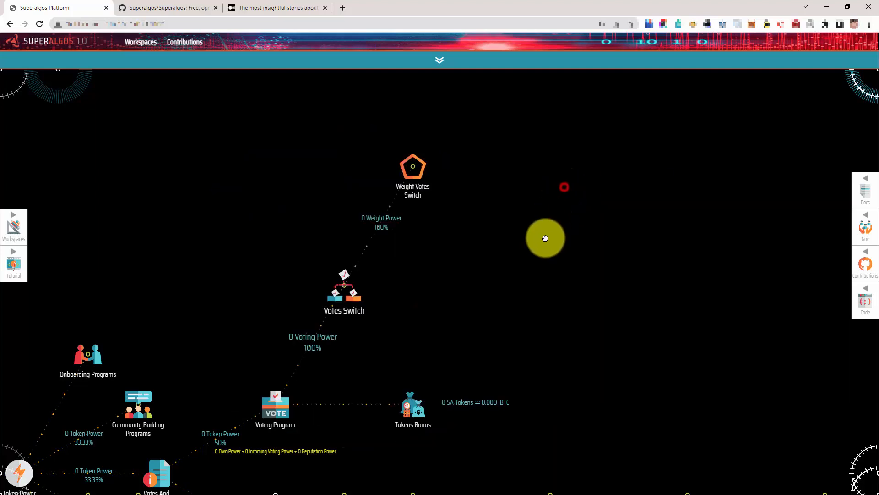
pyautogui.moveTo(394, 245)
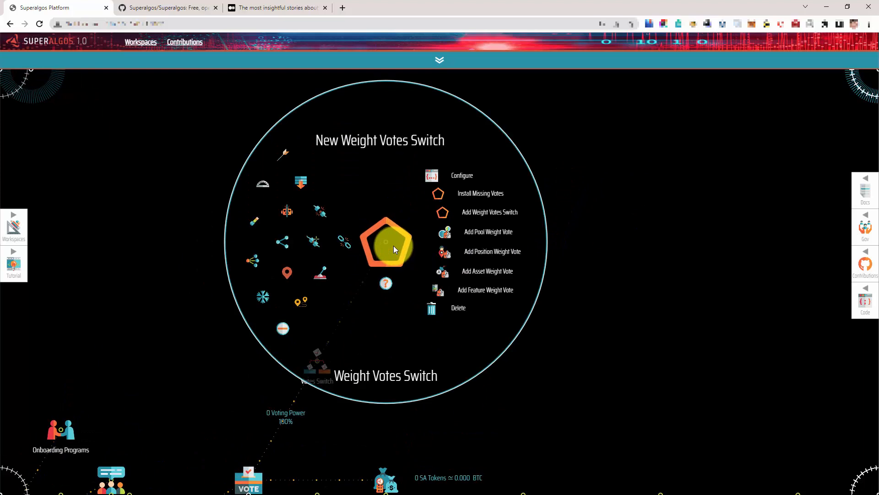
pyautogui.click(317, 242)
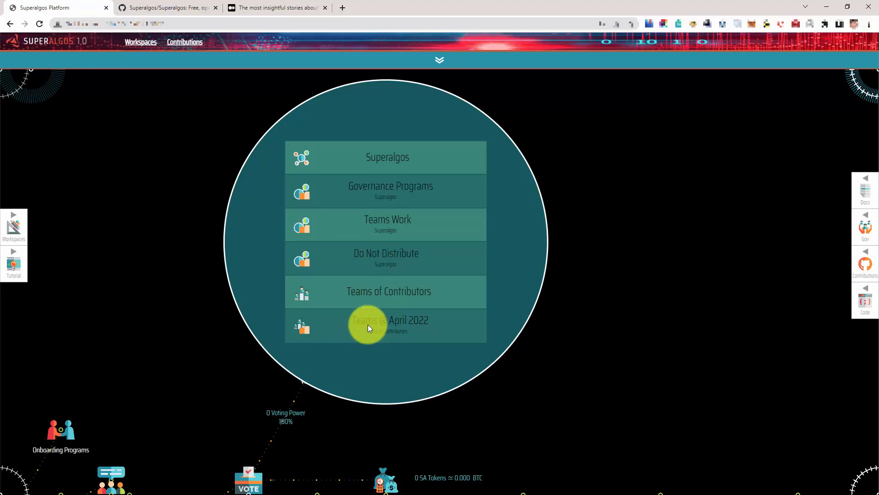
pyautogui.click(418, 323)
# Install the missing votes in the Weight Votes Switch that references Teams @ April 2022
pyautogui.moveTo(395, 242)
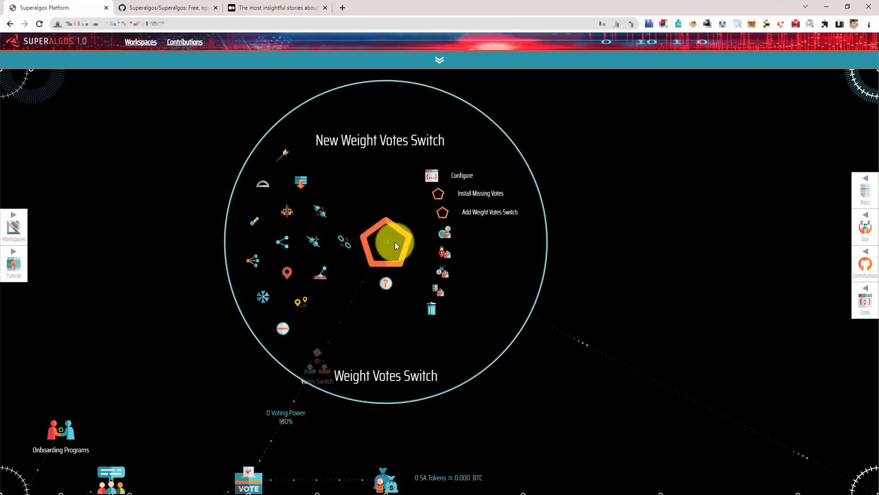
pyautogui.click(439, 196)
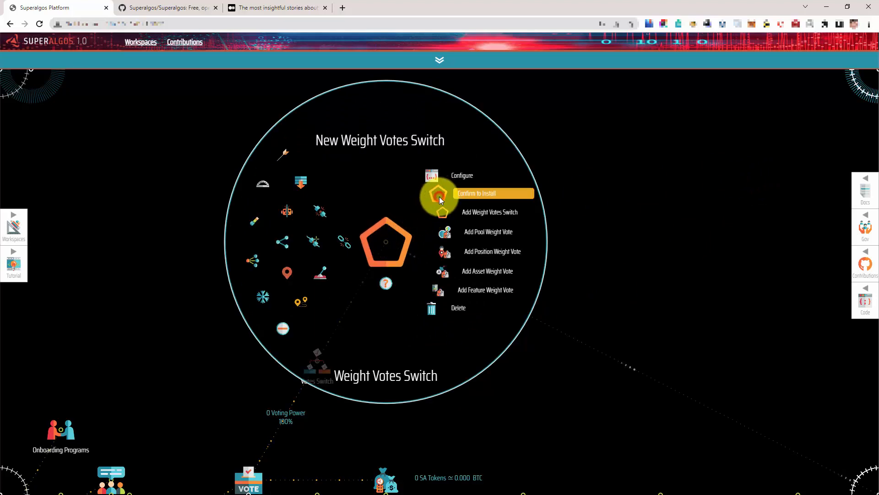
pyautogui.click(477, 193)
pyautogui.moveTo(540, 252); pyautogui.dragTo(481, 432)
pyautogui.moveTo(230, 353)
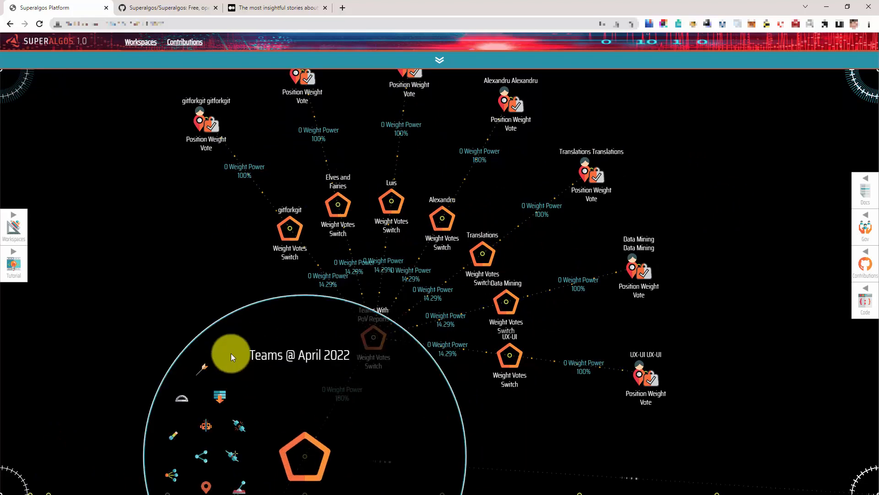
pyautogui.moveTo(210, 254); pyautogui.dragTo(183, 294)
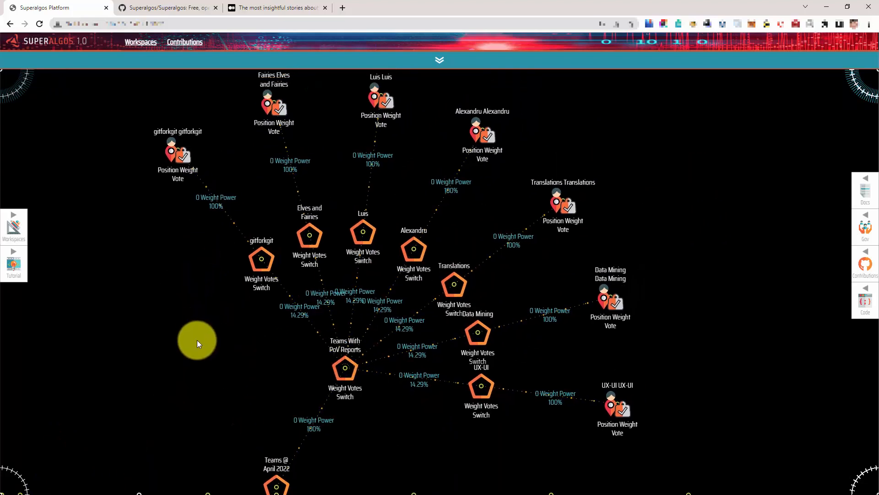
# Configure the Translations Weight Votes Switch under Teams With PoV Reports with a percentage of 0
pyautogui.moveTo(345, 366)
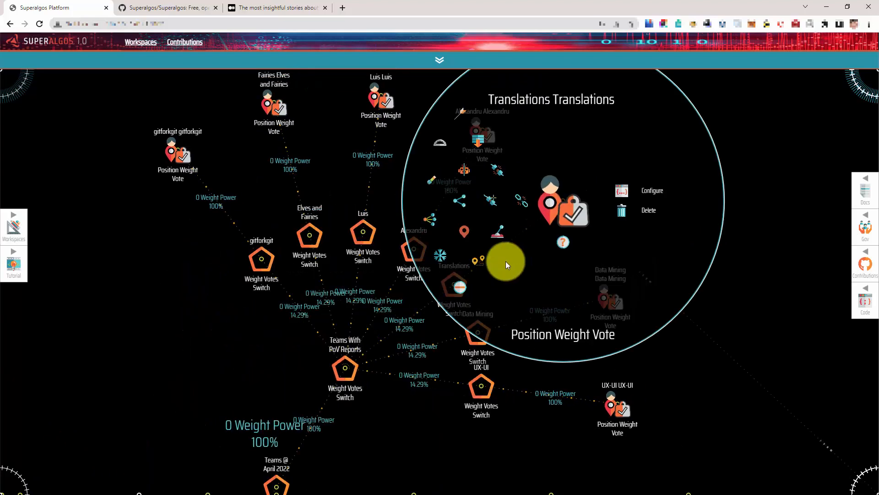
pyautogui.moveTo(447, 290)
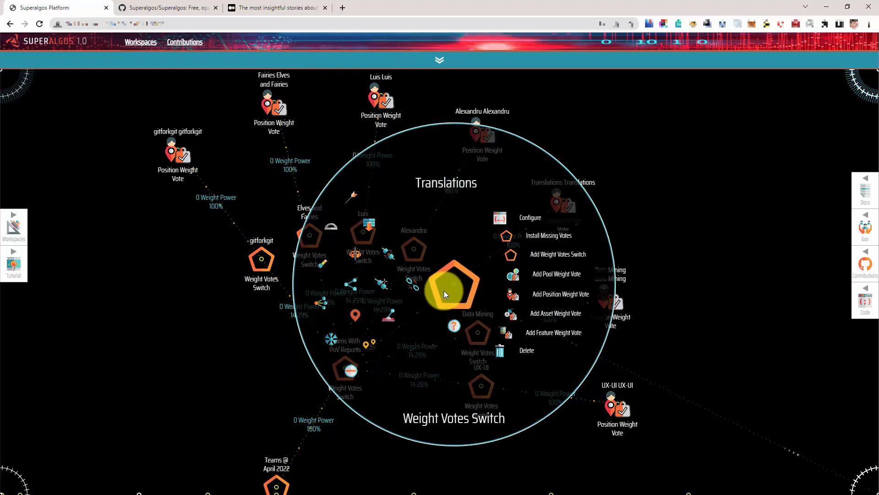
pyautogui.click(497, 217)
pyautogui.click(575, 263)
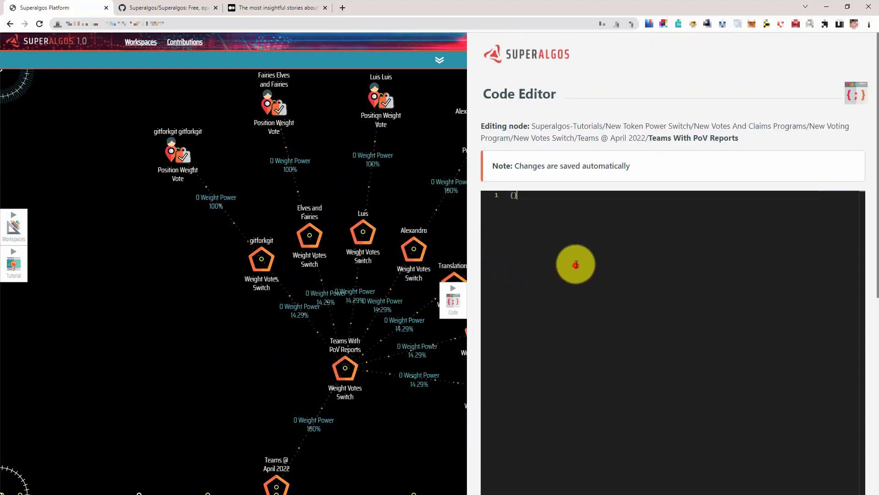
pyautogui.write('{     "percentage": 0 }')
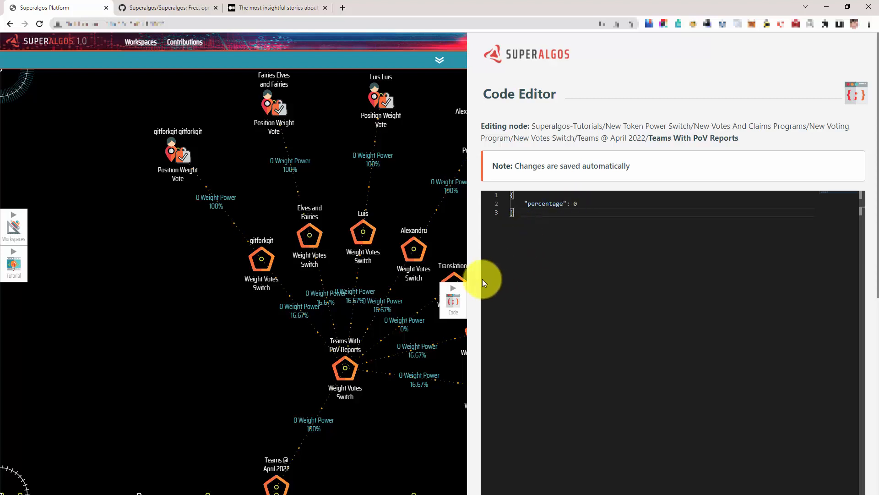
pyautogui.moveTo(452, 306)
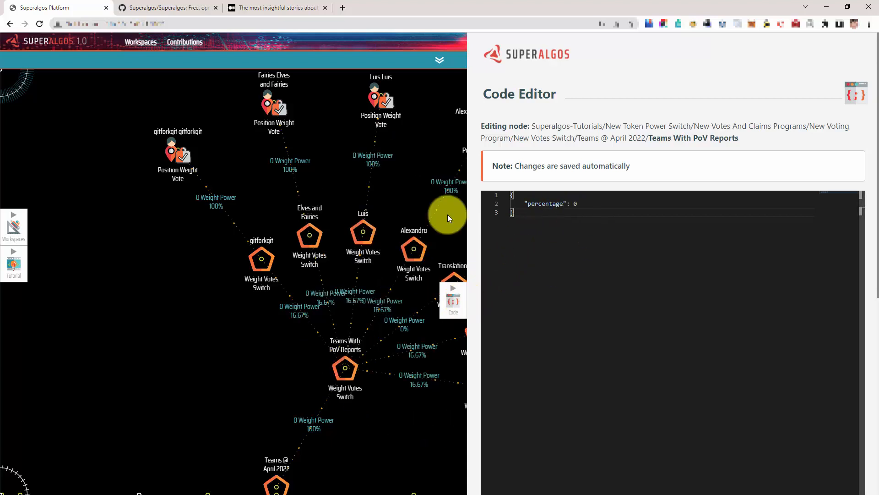
pyautogui.click(456, 312)
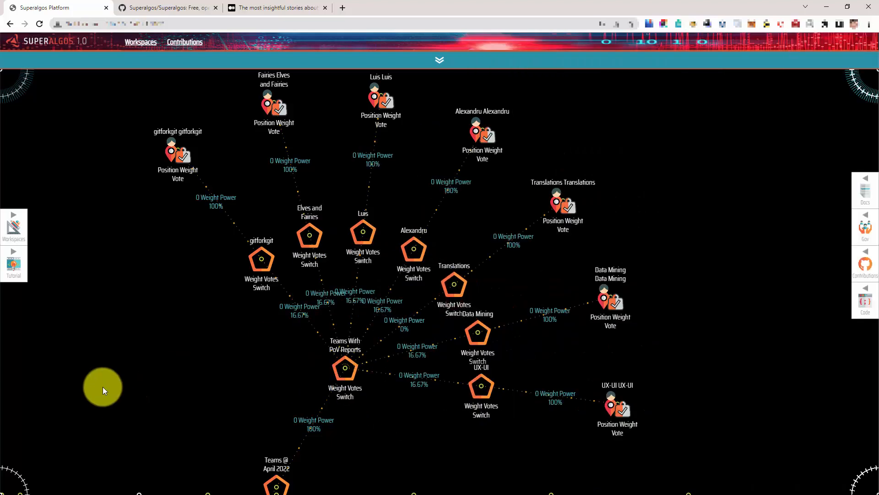
# Check the Proof of Value stories on Medium and set the percentage of the contributor's Weight Votes Switch beside Elves and Fairies to 25
pyautogui.click(243, 8)
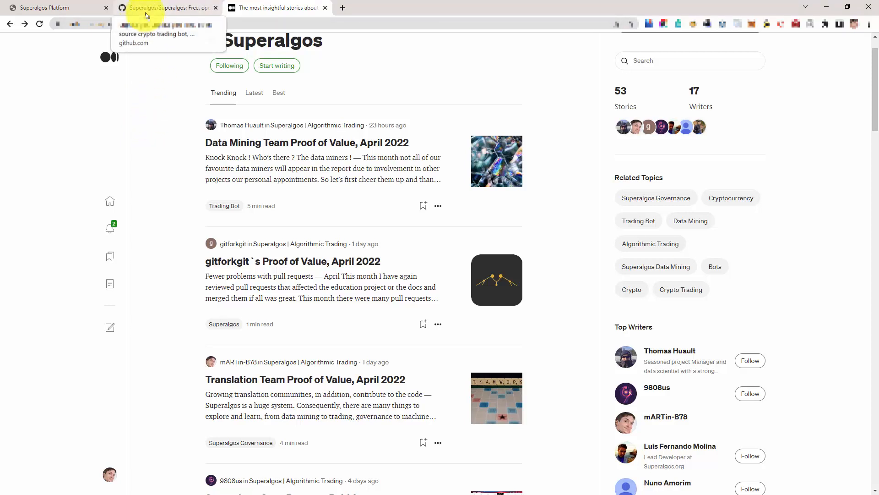
pyautogui.click(37, 8)
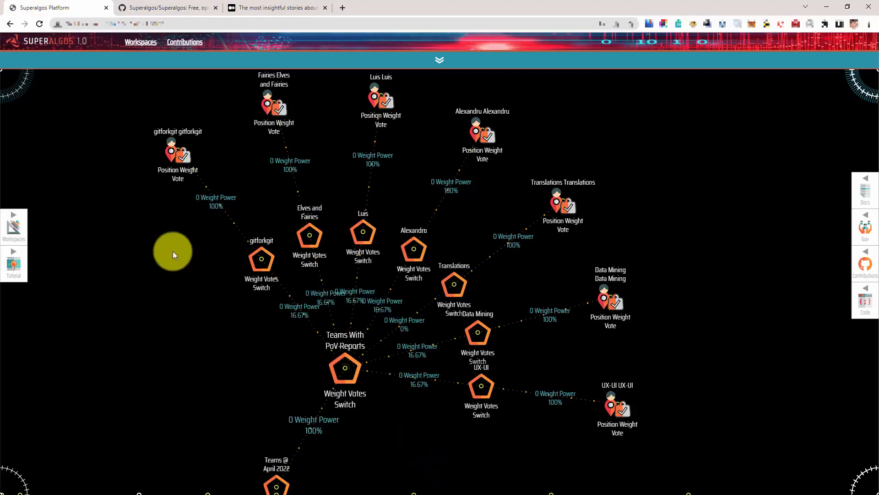
pyautogui.moveTo(259, 257)
pyautogui.click(306, 192)
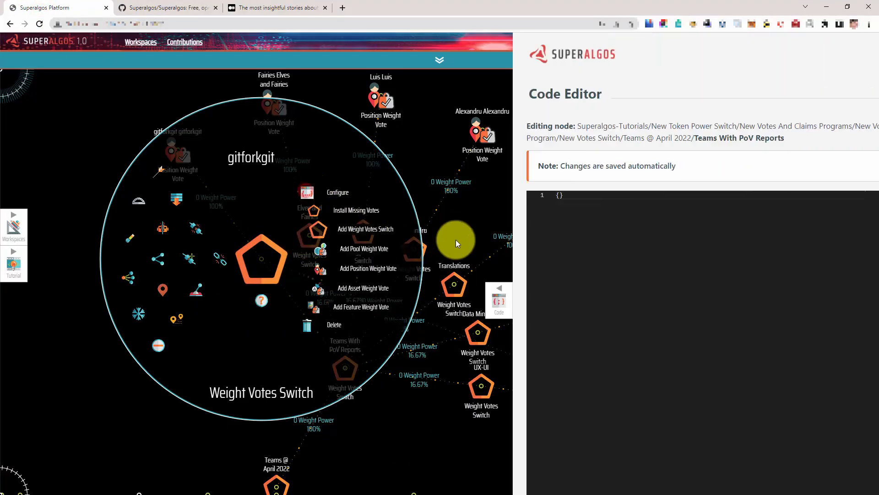
pyautogui.hotkey('ctrl', 'a')
pyautogui.write('{     "percentage": 0 }')
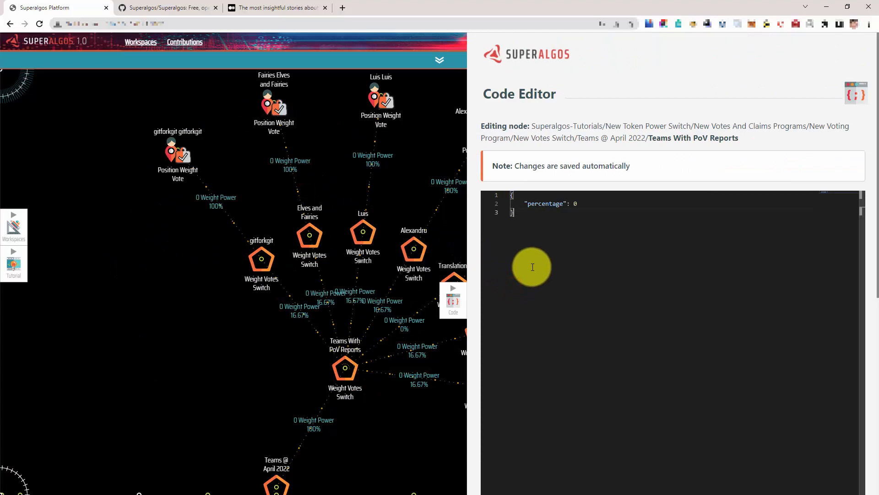
pyautogui.doubleClick(575, 204)
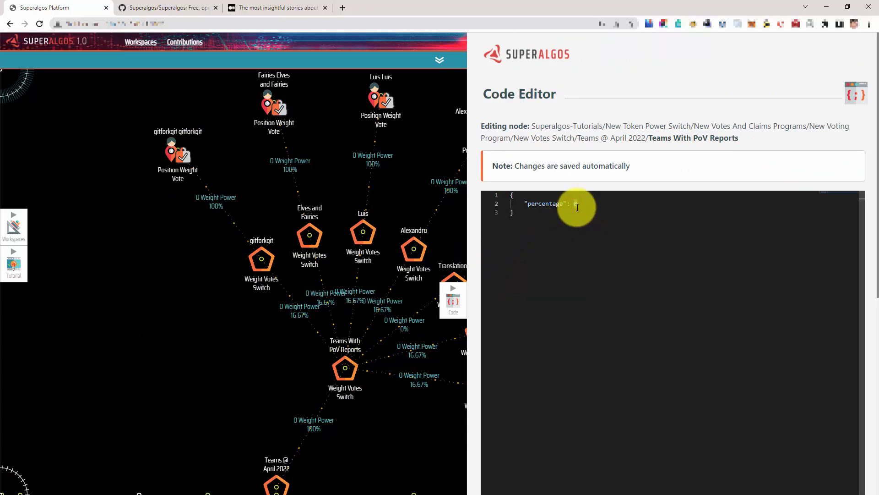
pyautogui.write('25')
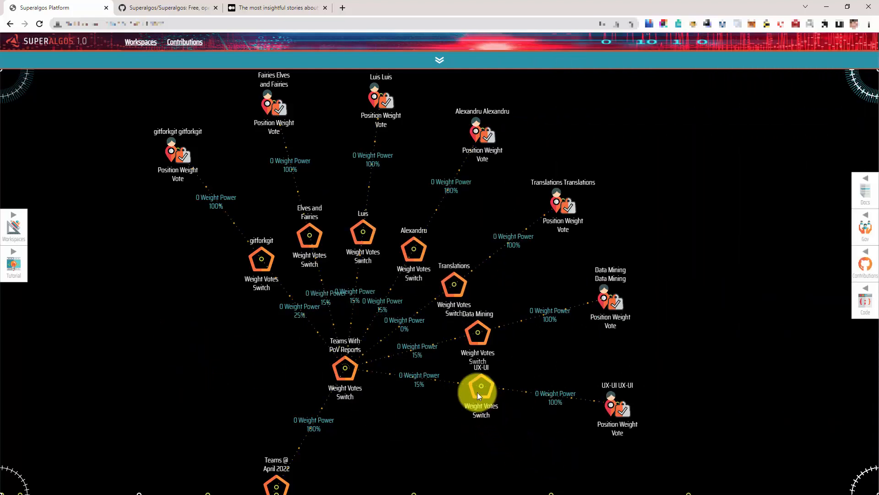
# Configure the Data Mining Weight Votes Switch under Teams With PoV Reports with a percentage of 5
pyautogui.moveTo(611, 305)
pyautogui.moveTo(479, 335)
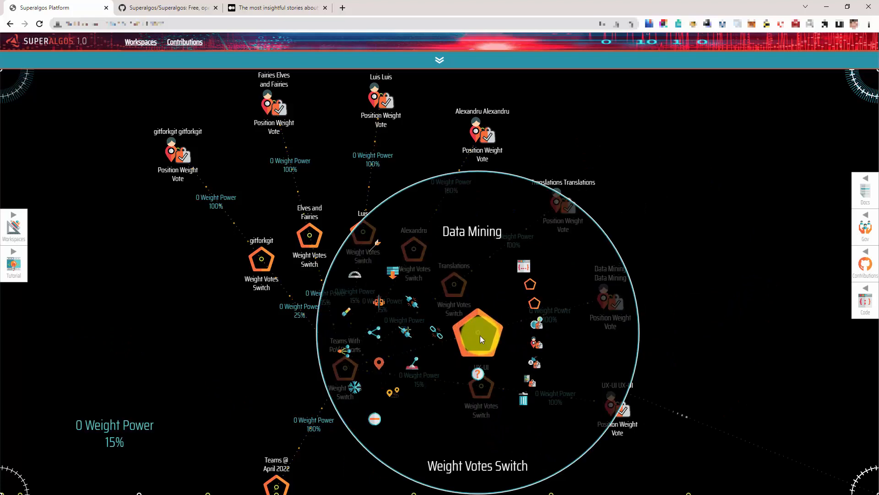
pyautogui.click(527, 268)
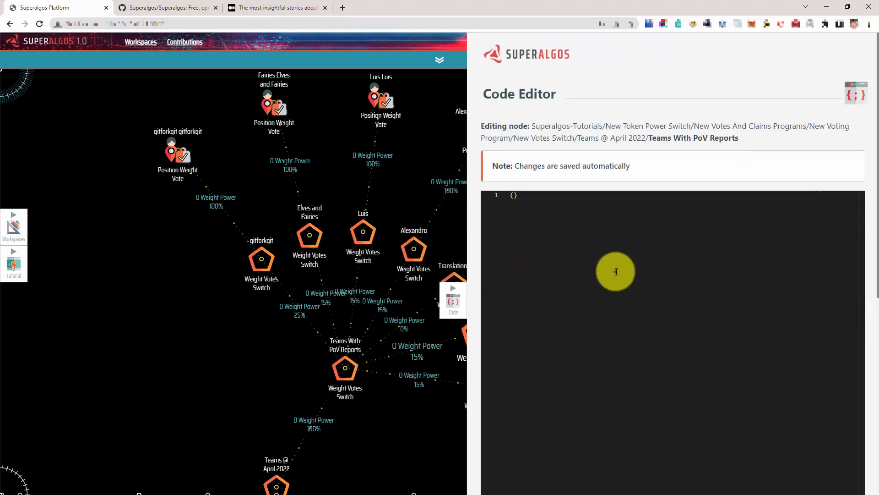
pyautogui.doubleClick(575, 203)
pyautogui.write('5')
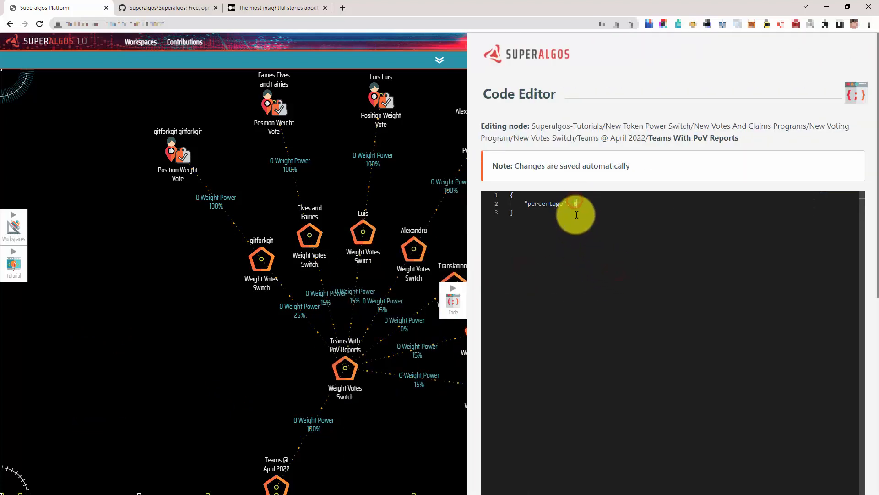
pyautogui.click(453, 298)
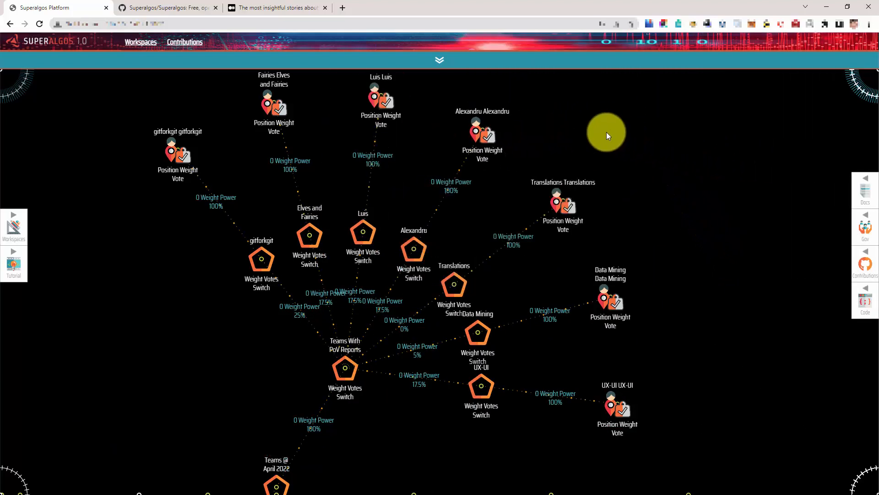
# Set the percentage to 5 for the contributor's Weight Votes Switch beside Translations under Teams With PoV Reports
pyautogui.moveTo(376, 141)
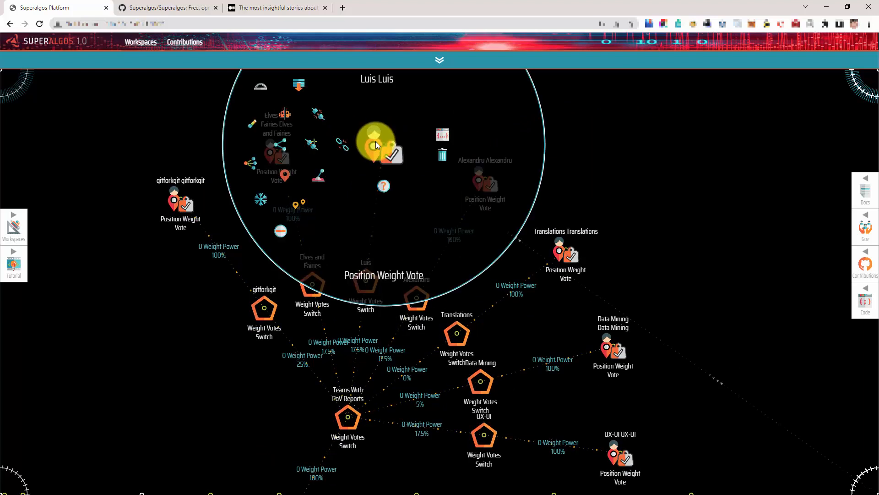
pyautogui.moveTo(425, 300)
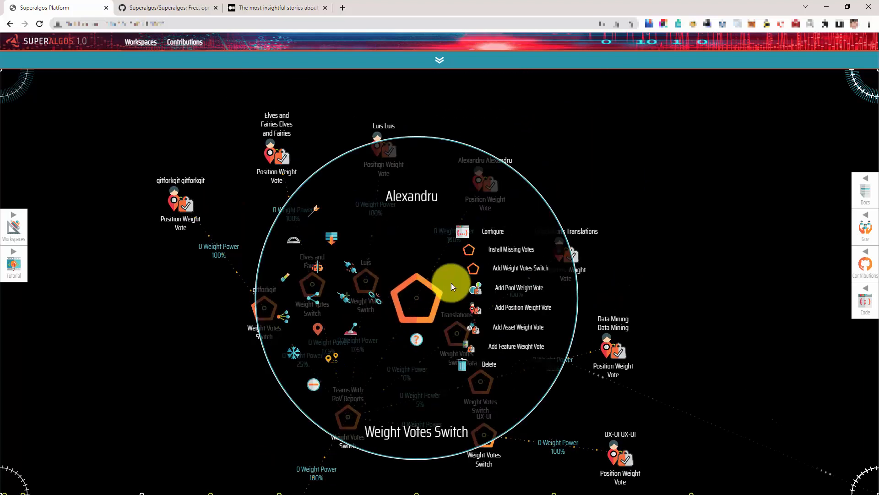
pyautogui.click(463, 232)
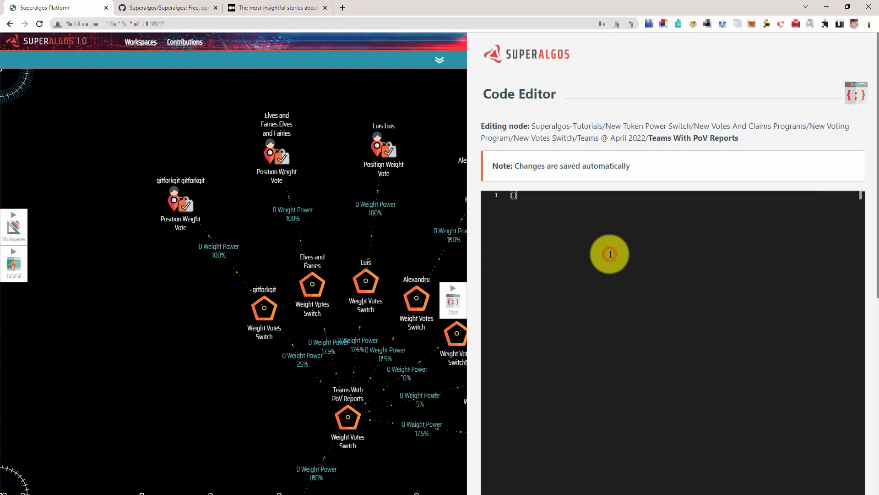
pyautogui.write('{     "percentage": 0 }')
pyautogui.doubleClick(575, 204)
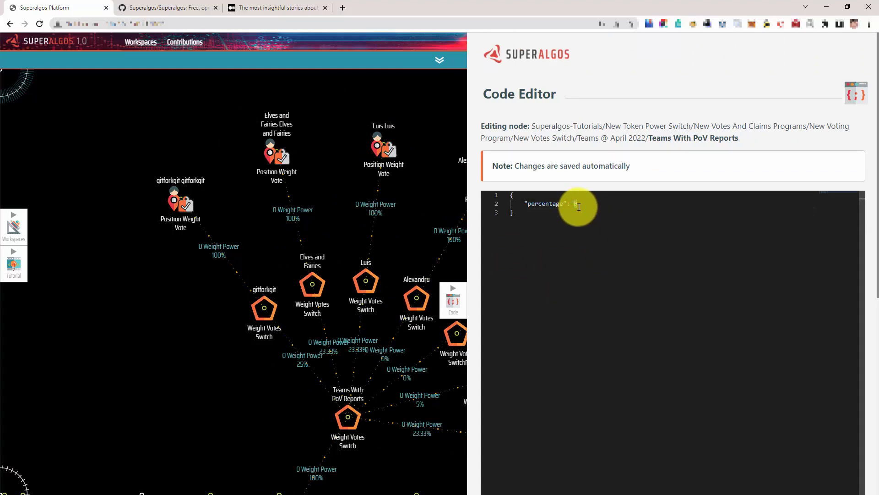
pyautogui.click(453, 300)
# Configure the remaining contributor's Weight Votes Switch, two places from Translations under Teams With PoV Reports, with a percentage of 5
pyautogui.moveTo(376, 283)
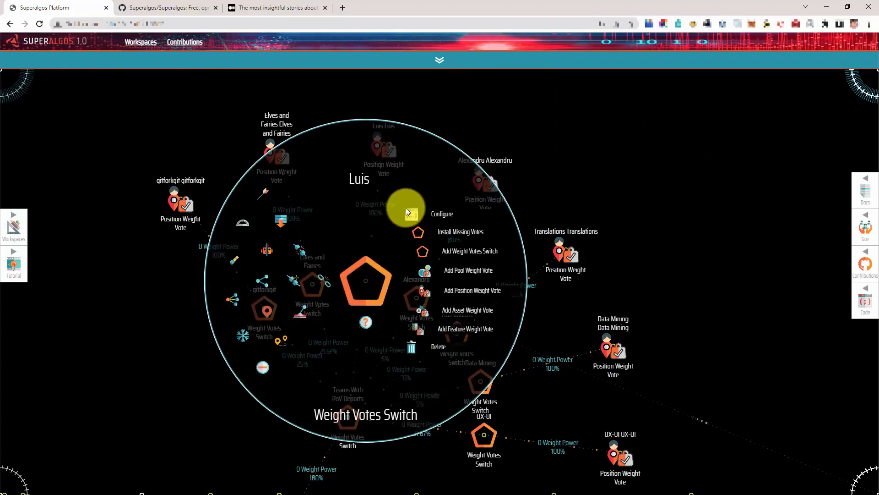
pyautogui.click(406, 211)
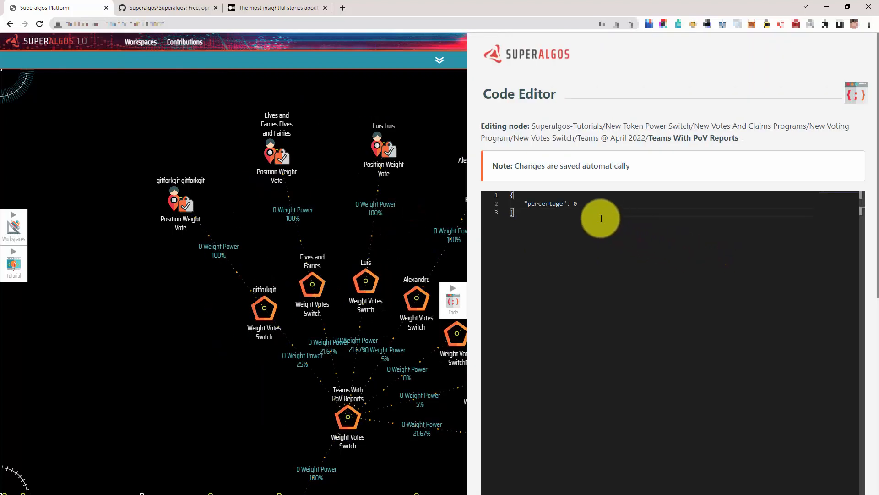
pyautogui.doubleClick(581, 206)
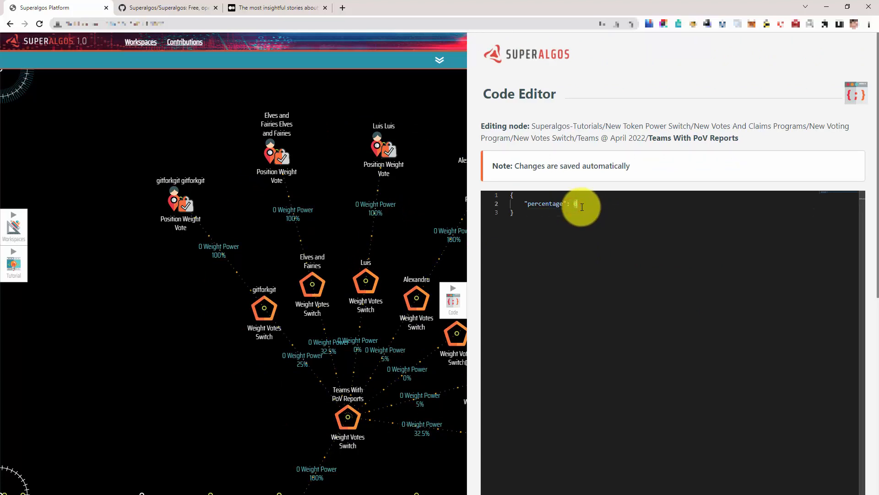
pyautogui.write('5')
pyautogui.click(458, 300)
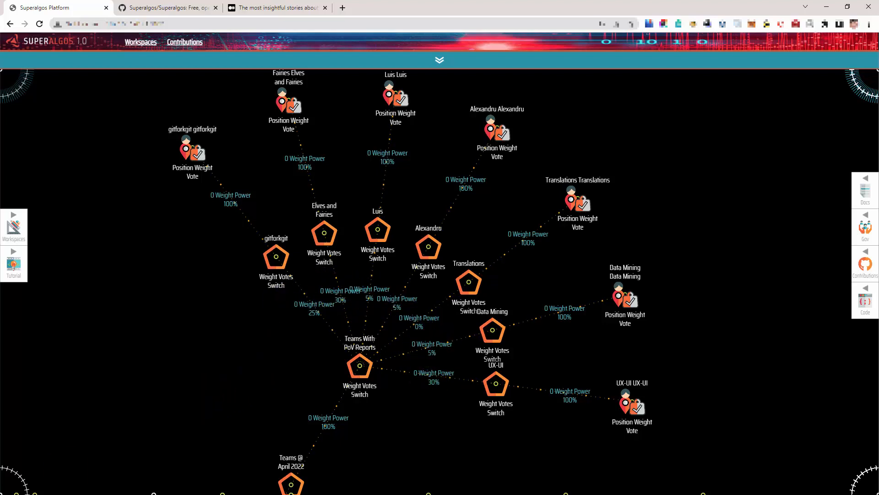
# Add a Claim Votes Switch to the Votes Switch of the Voting Program
pyautogui.moveTo(149, 363); pyautogui.dragTo(139, 352)
pyautogui.moveTo(138, 406); pyautogui.dragTo(277, 215)
pyautogui.moveTo(269, 306); pyautogui.dragTo(251, 264)
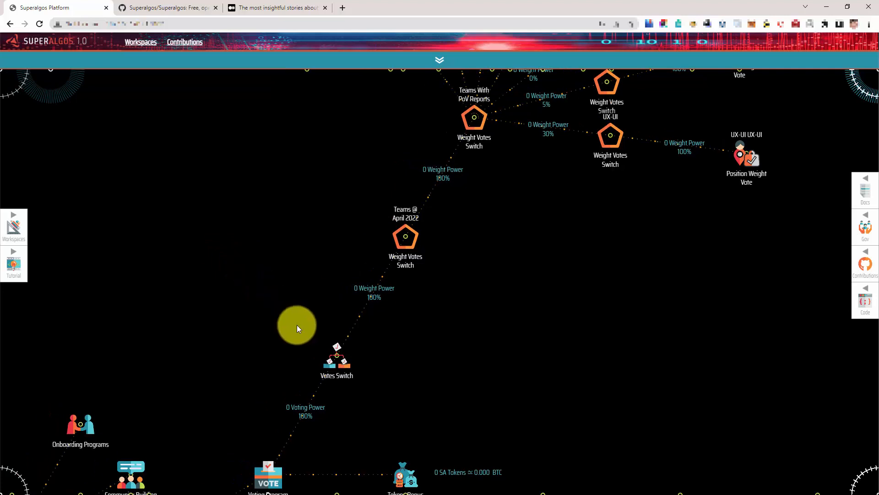
pyautogui.moveTo(346, 371)
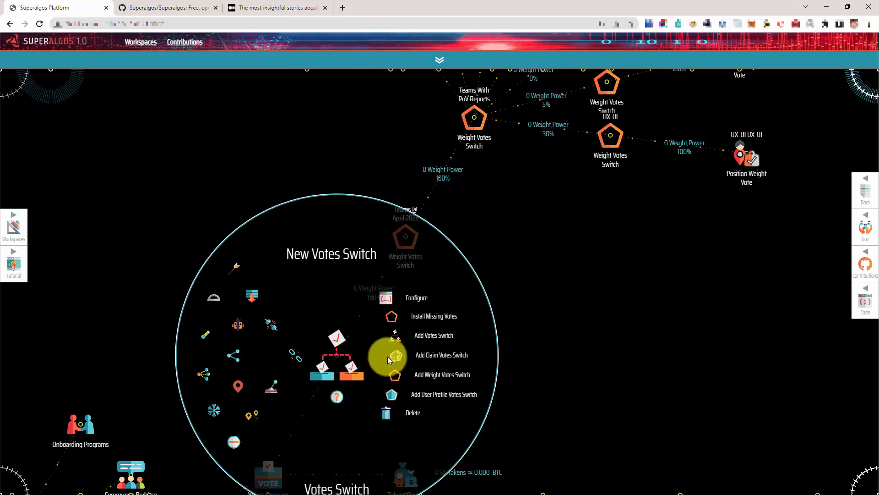
pyautogui.click(446, 356)
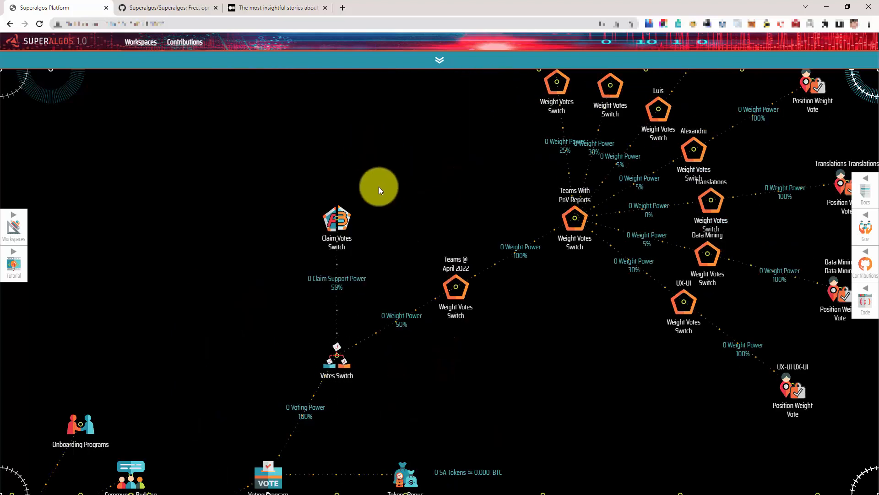
# Reference the new Claim Votes Switch to the Teams @ April 2022 Position Class and install its missing votes
pyautogui.moveTo(334, 234)
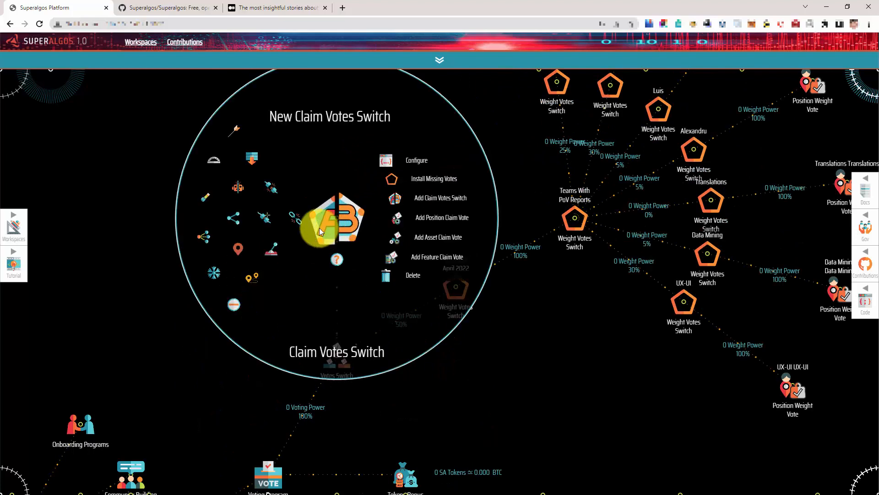
pyautogui.click(265, 218)
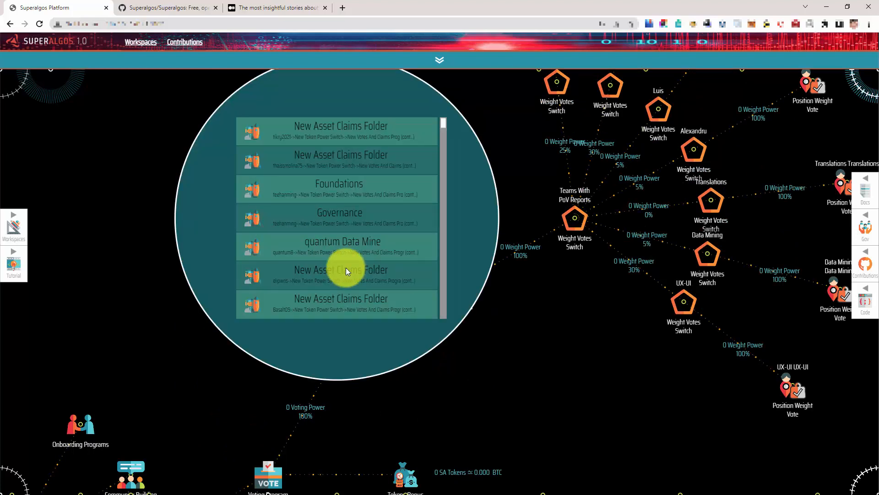
pyautogui.scroll(-6, 345, 267)
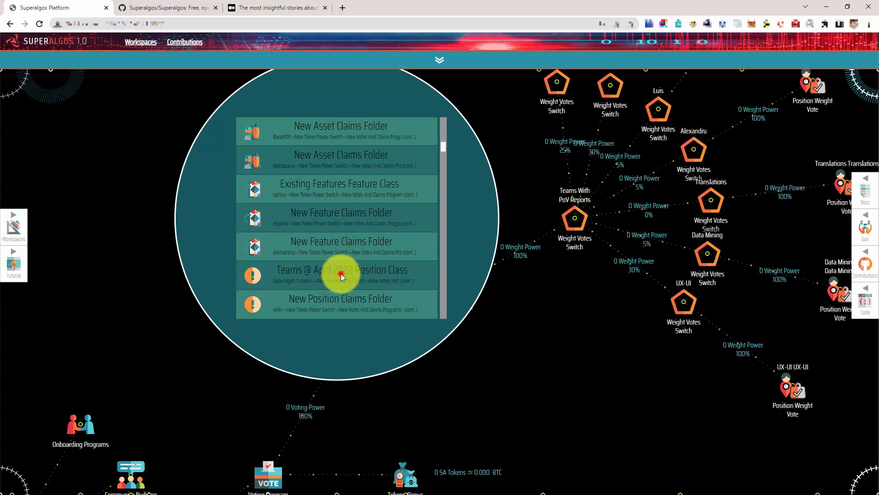
pyautogui.click(340, 274)
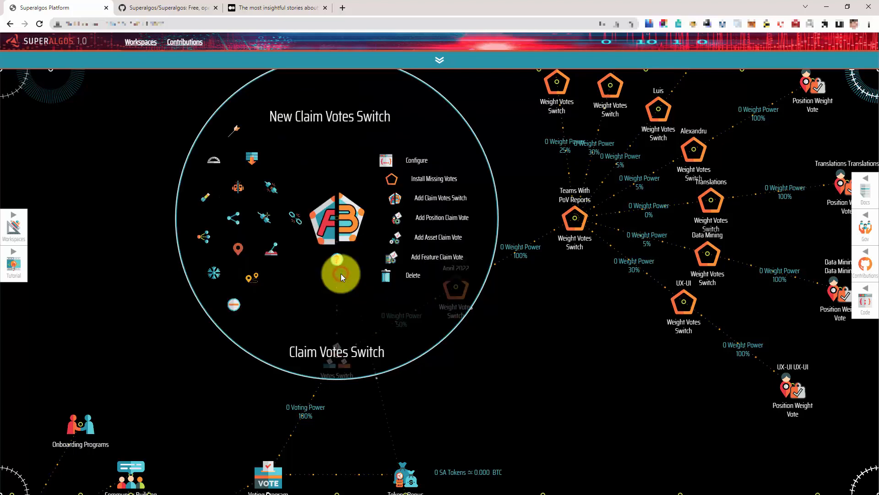
pyautogui.click(398, 183)
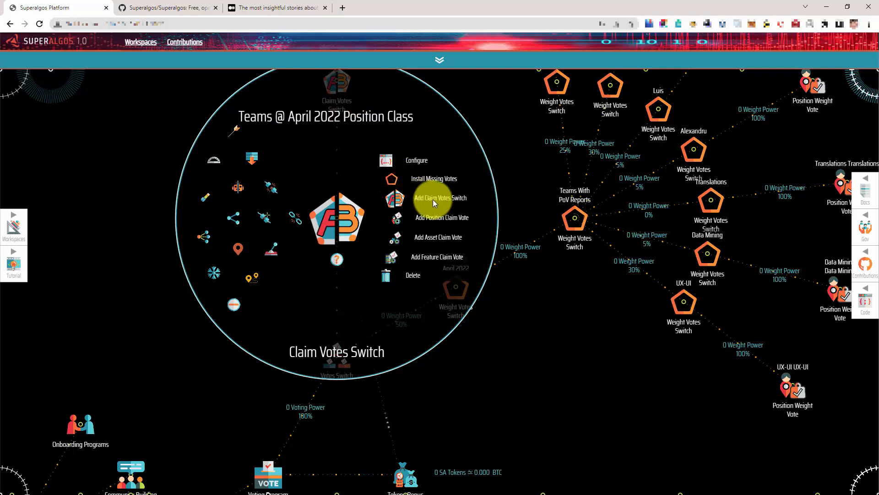
# Examine the installed claim votes branch up to the Translations Position Claim Vote and the notice on that vote
pyautogui.moveTo(436, 161); pyautogui.dragTo(413, 367)
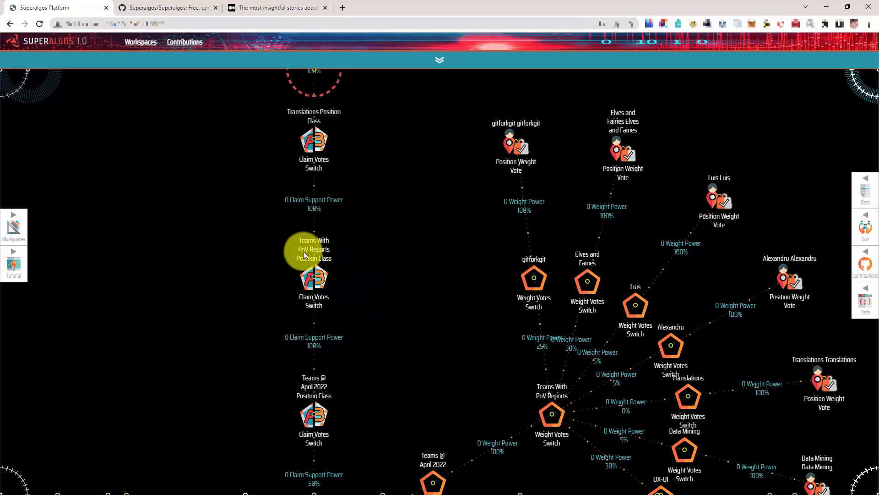
pyautogui.moveTo(401, 119); pyautogui.dragTo(392, 261)
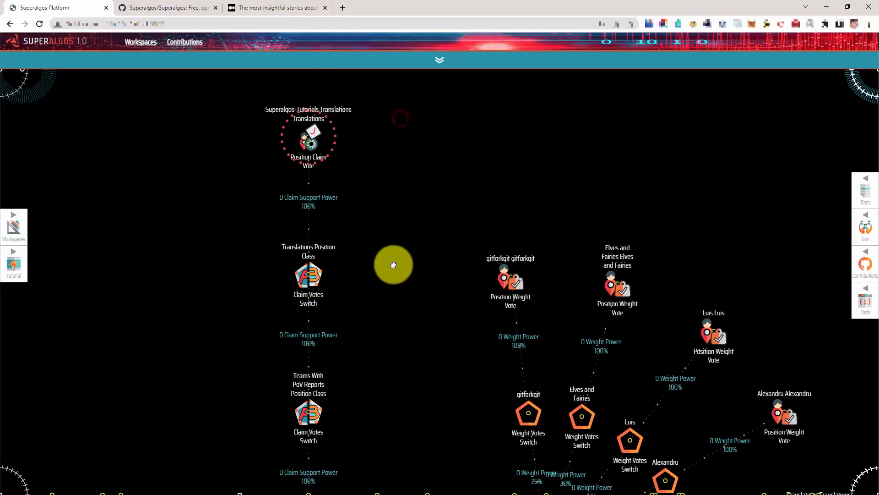
pyautogui.moveTo(310, 274)
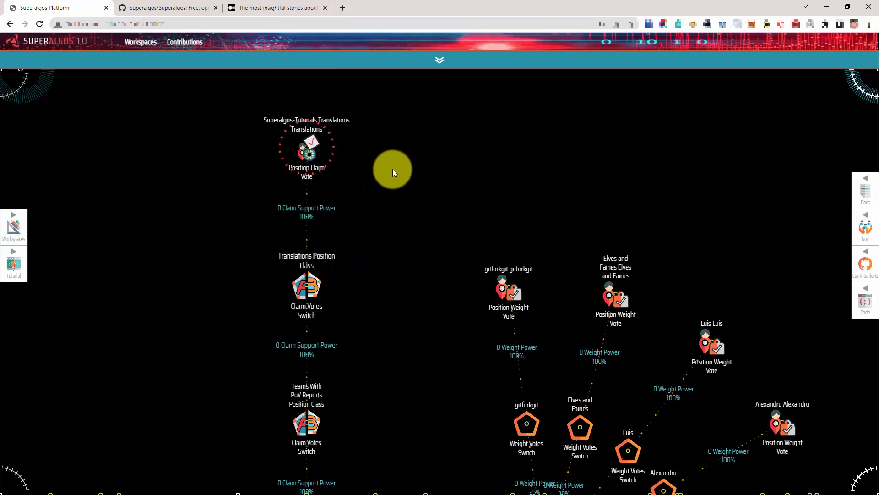
pyautogui.moveTo(392, 169); pyautogui.dragTo(367, 249)
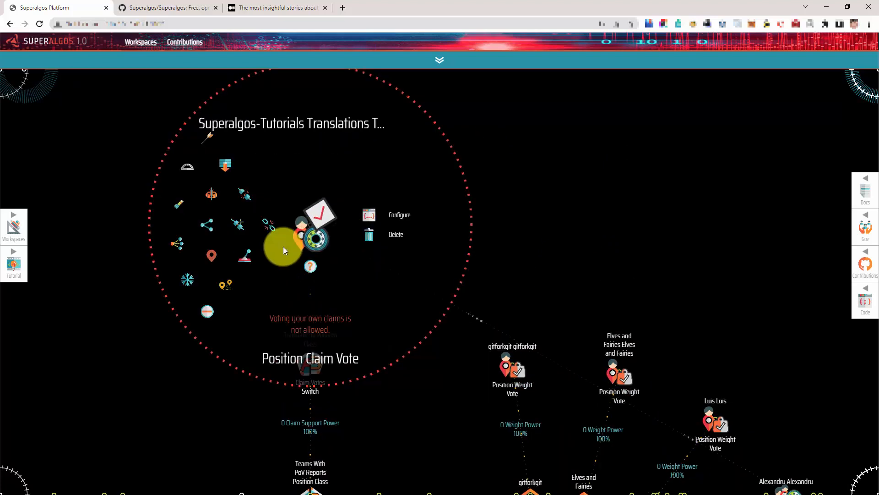
pyautogui.scroll(-5, 388, 295)
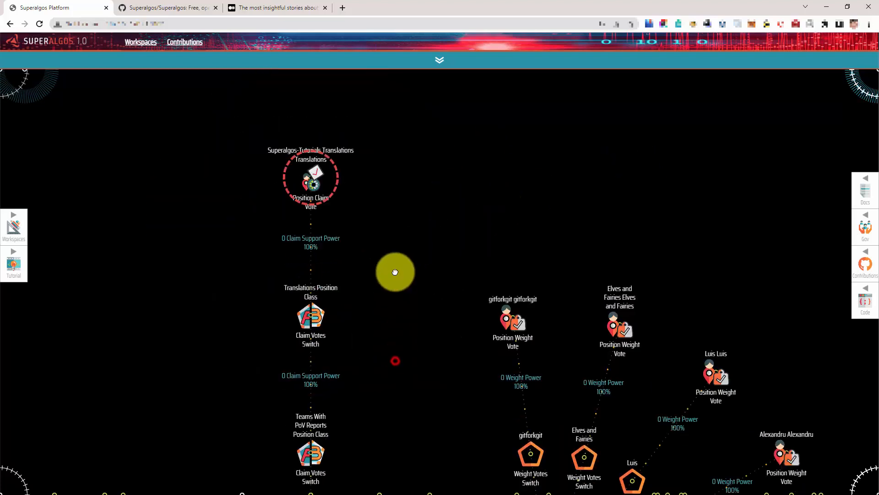
pyautogui.scroll(-6, 413, 304)
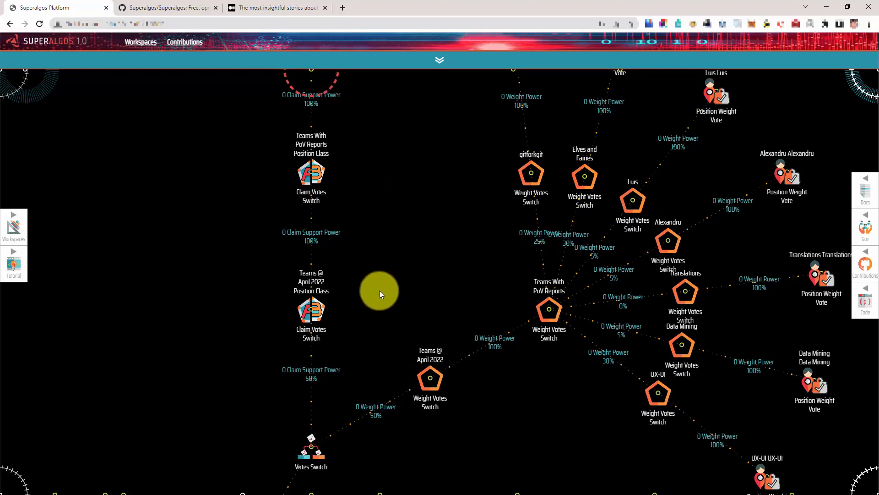
# Configure the Teams @ April 2022 Position Class Claim Votes Switch with a percentage of 25
pyautogui.moveTo(377, 188); pyautogui.dragTo(375, 147)
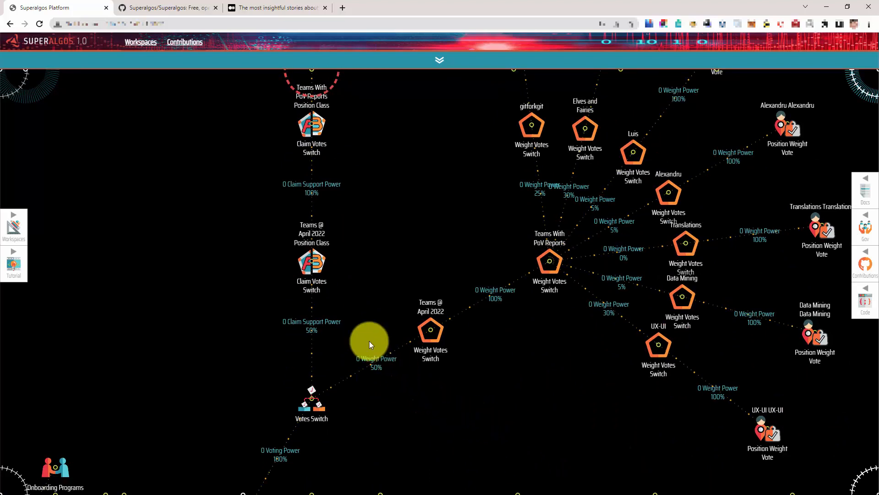
pyautogui.moveTo(315, 261)
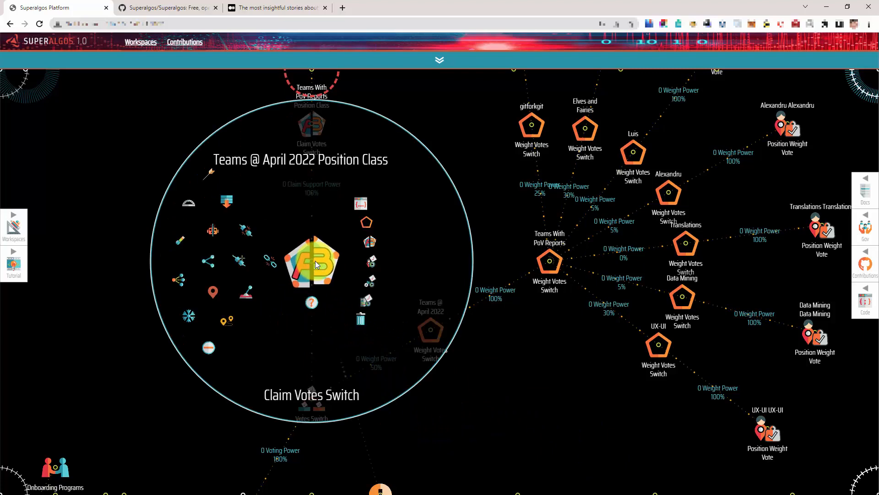
pyautogui.click(359, 205)
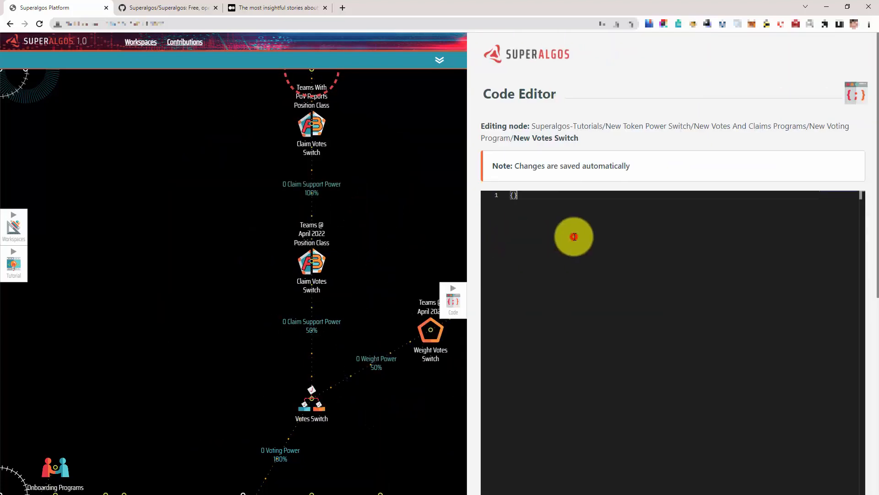
pyautogui.click(575, 237)
pyautogui.write('{     "percentage": 0 }')
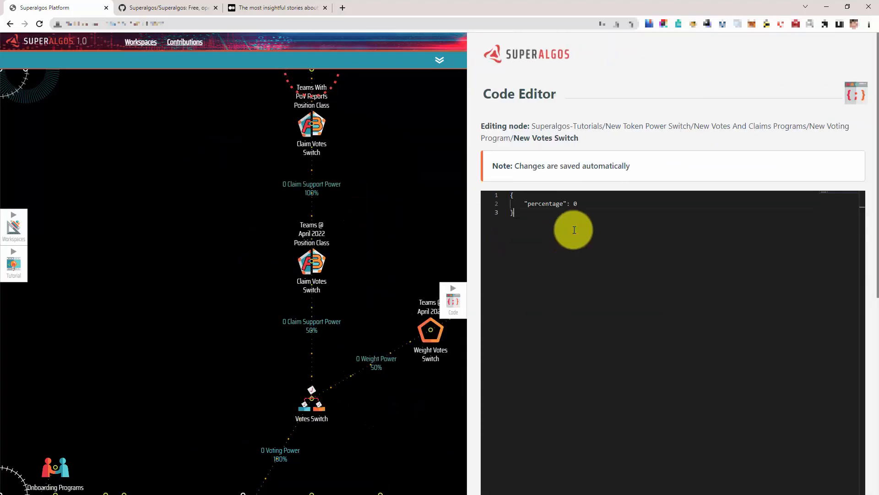
pyautogui.click(577, 205)
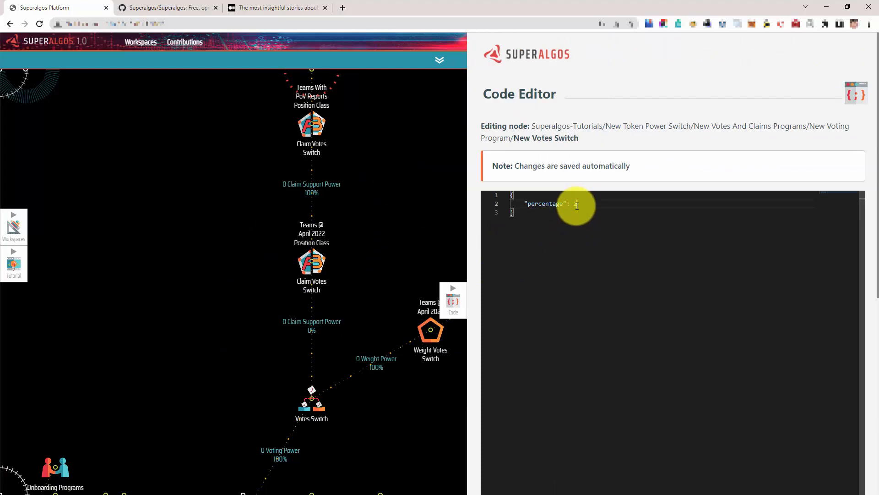
pyautogui.click(454, 305)
# Add a User Profile Votes Switch to the Votes Switch of the Voting Program
pyautogui.moveTo(443, 373)
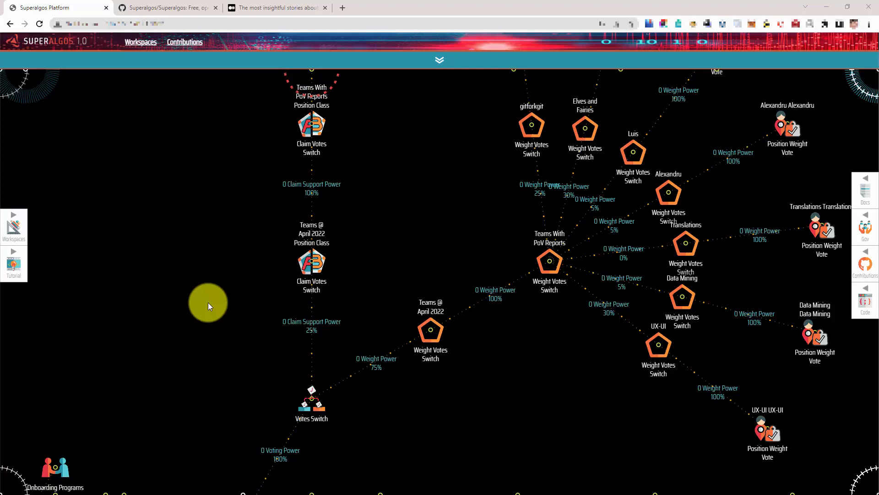
pyautogui.moveTo(190, 370); pyautogui.dragTo(193, 321)
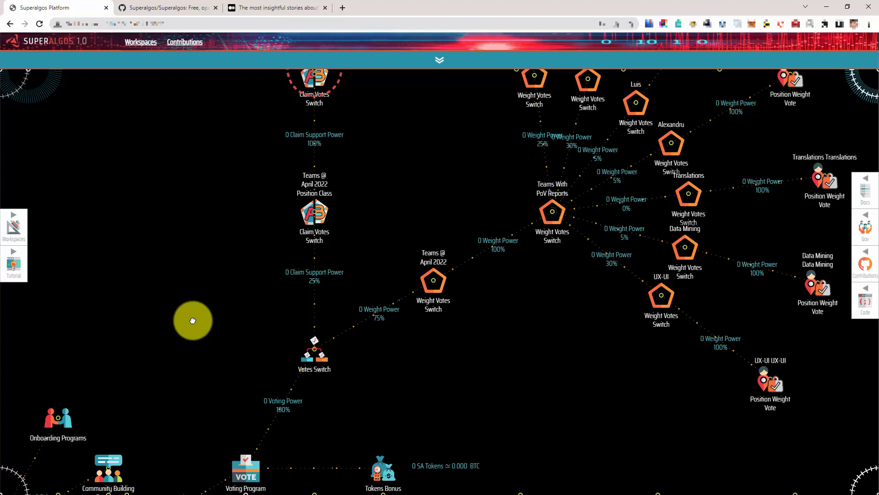
pyautogui.moveTo(323, 353)
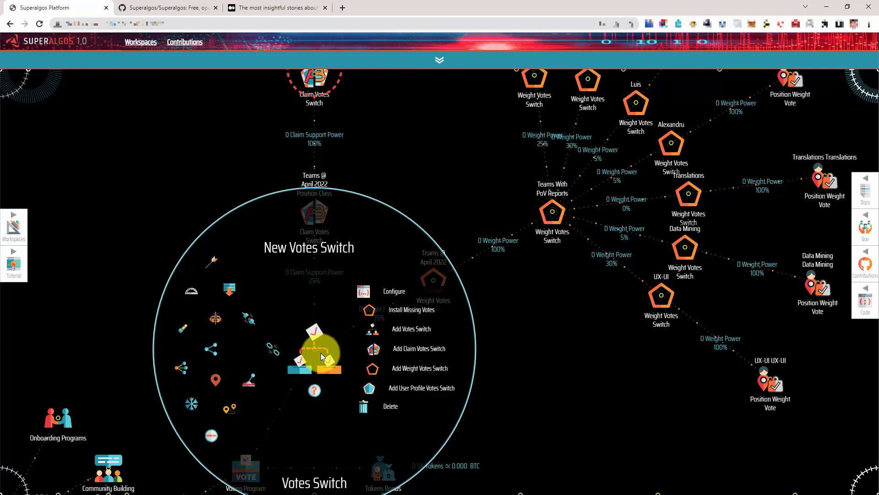
pyautogui.click(422, 388)
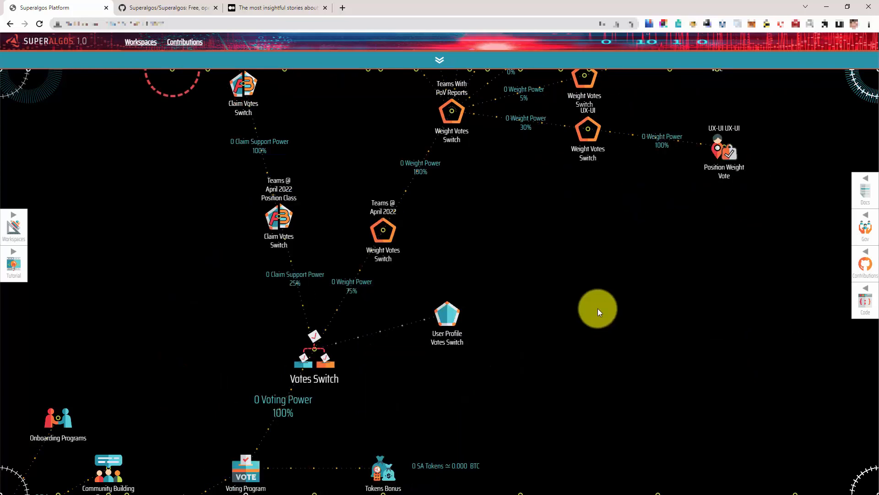
# Add a User Profile Vote to the new User Profile Votes Switch and reference it to a contributor's user profile
pyautogui.moveTo(447, 313)
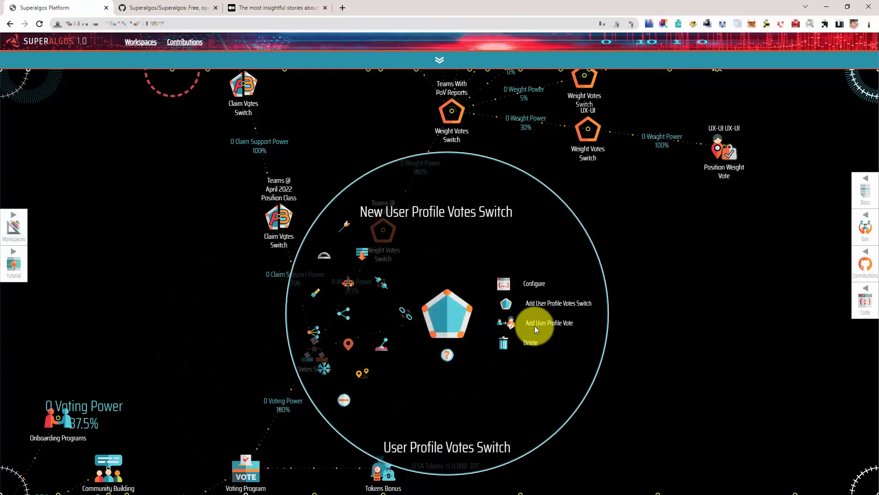
pyautogui.click(548, 324)
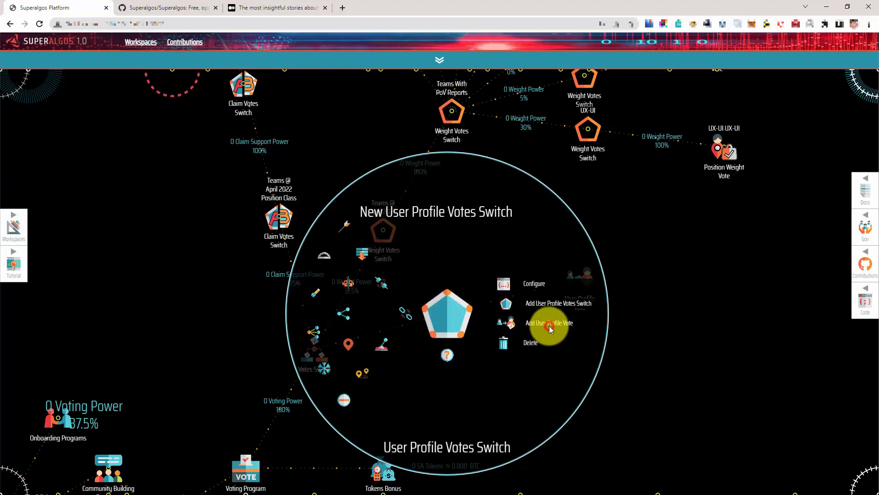
pyautogui.moveTo(583, 279)
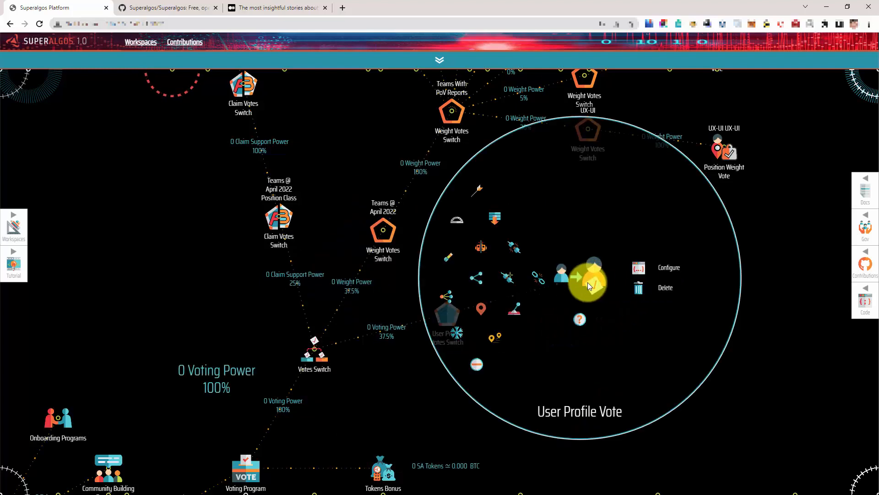
pyautogui.click(509, 278)
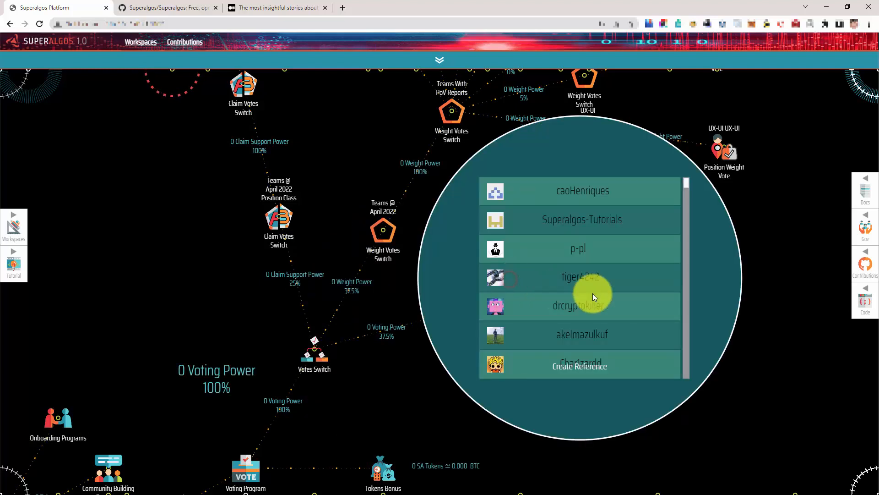
pyautogui.scroll(-10, 590, 298)
pyautogui.scroll(-15, 586, 301)
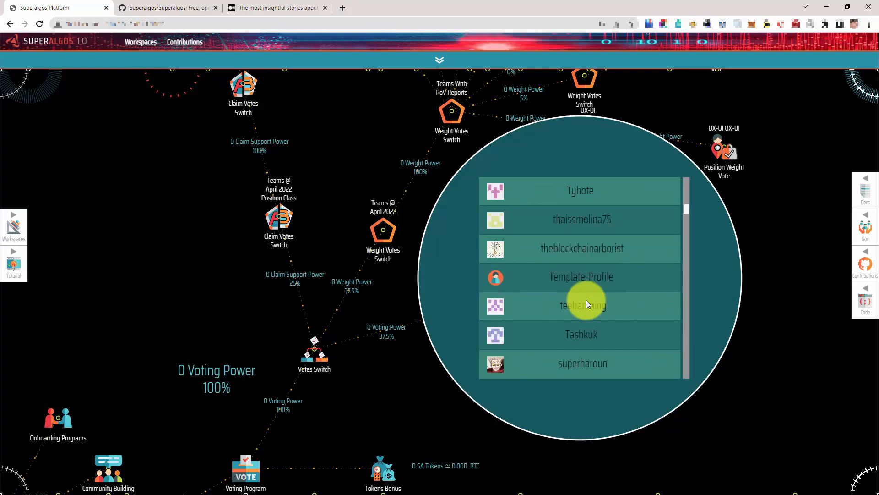
pyautogui.scroll(-6, 586, 300)
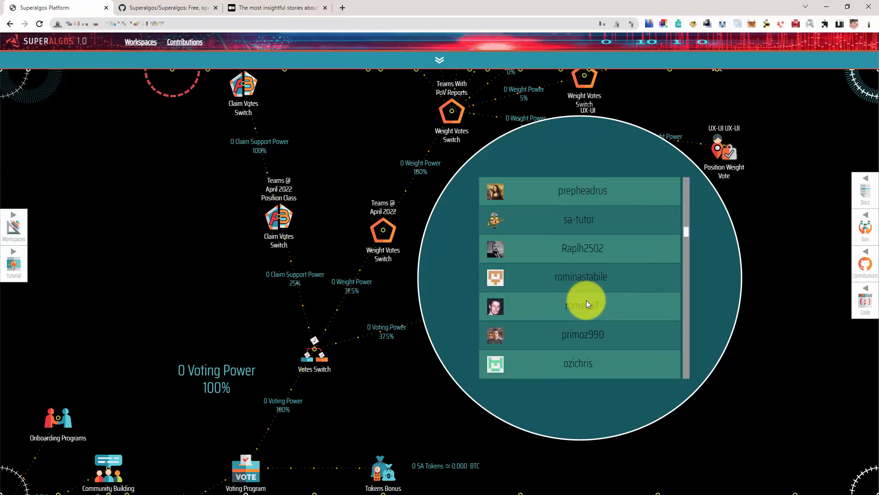
pyautogui.scroll(5, 586, 300)
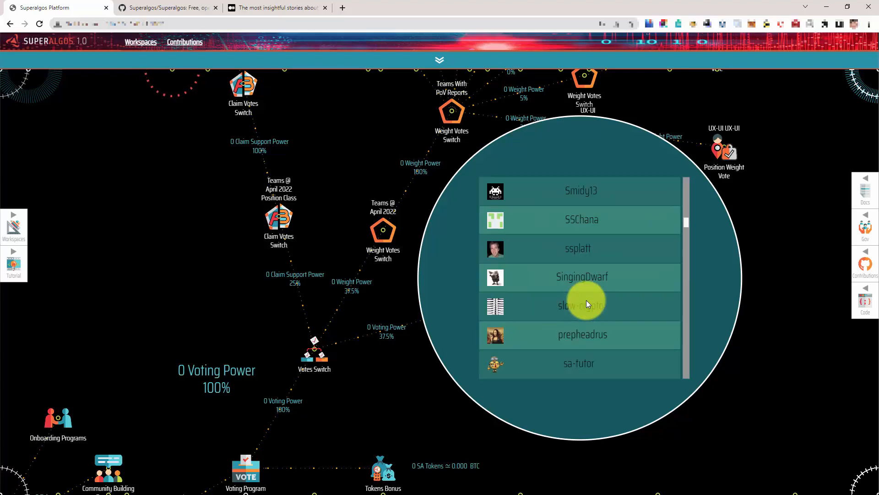
pyautogui.click(585, 308)
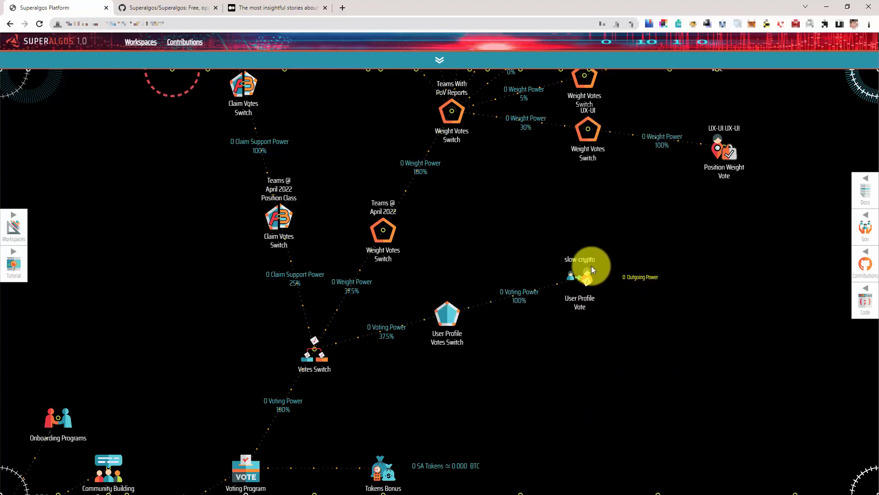
# Delete the User Profile Vote and its parent User Profile Votes Switch
pyautogui.moveTo(592, 265)
pyautogui.click(647, 288)
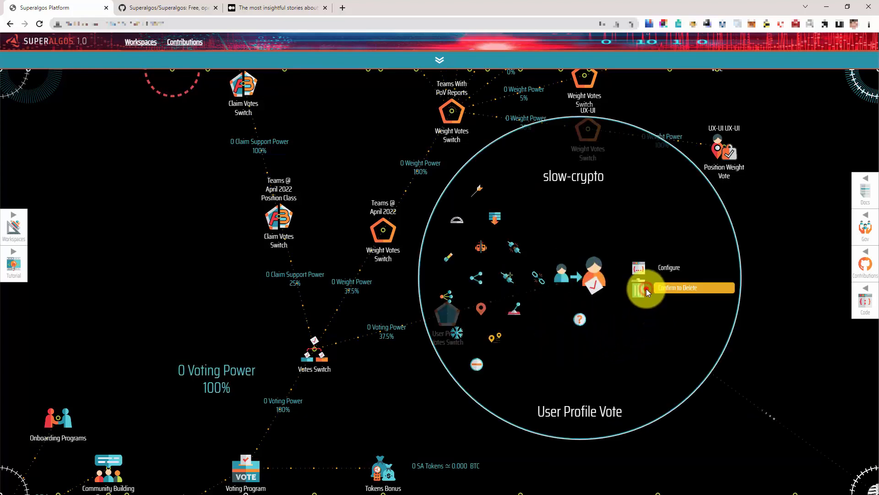
pyautogui.click(647, 288)
pyautogui.moveTo(443, 320)
pyautogui.click(504, 343)
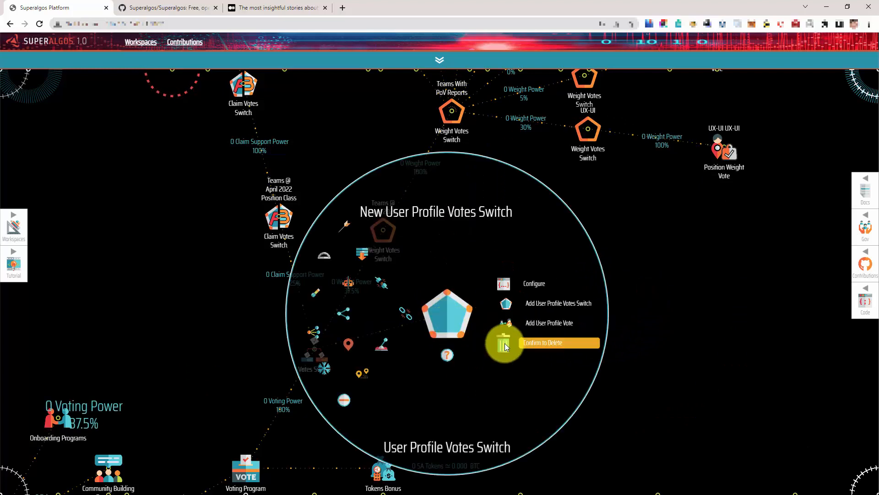
pyautogui.click(505, 347)
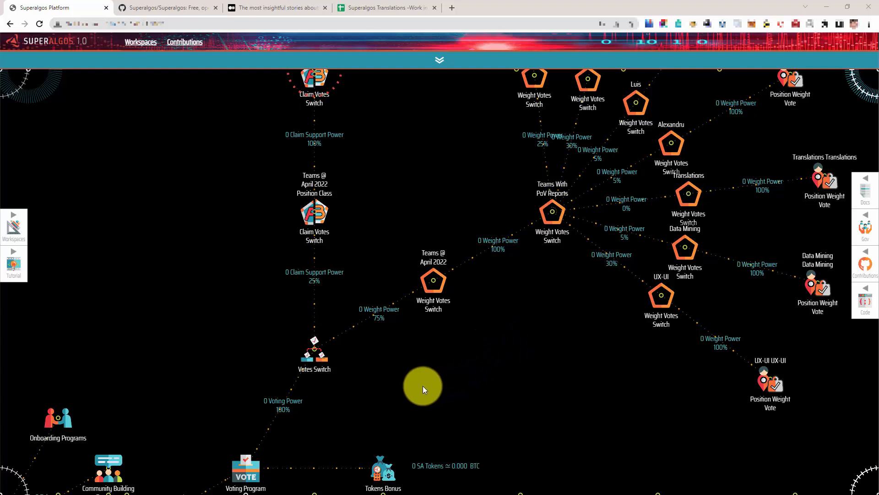
# Save the Superalgos-Tutorials User Profile as a plugin
pyautogui.moveTo(423, 385); pyautogui.dragTo(432, 240)
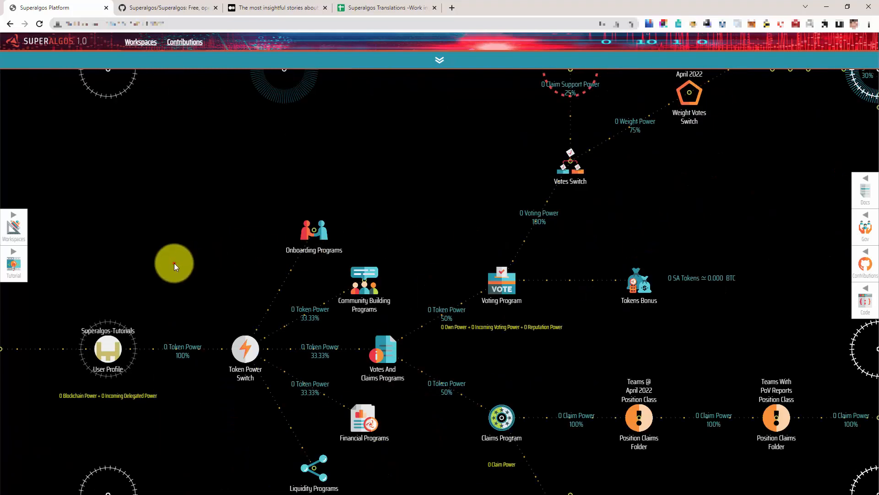
pyautogui.moveTo(174, 263); pyautogui.dragTo(351, 215)
pyautogui.moveTo(287, 311)
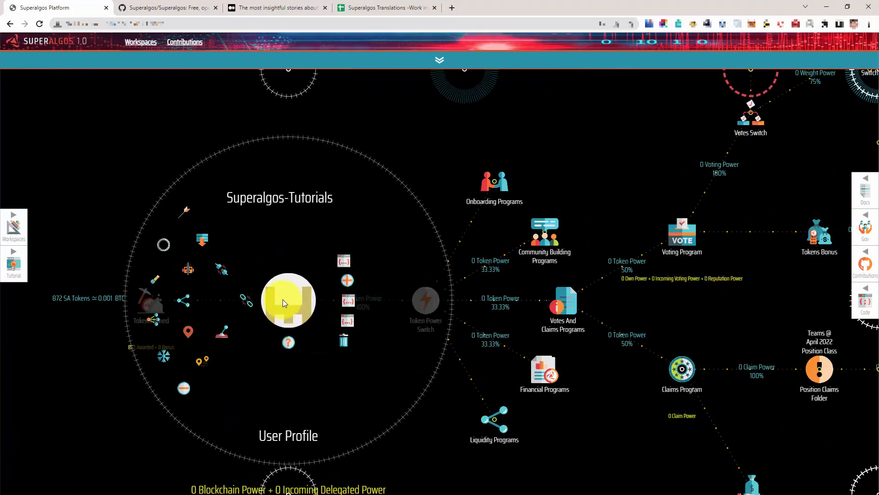
pyautogui.click(348, 322)
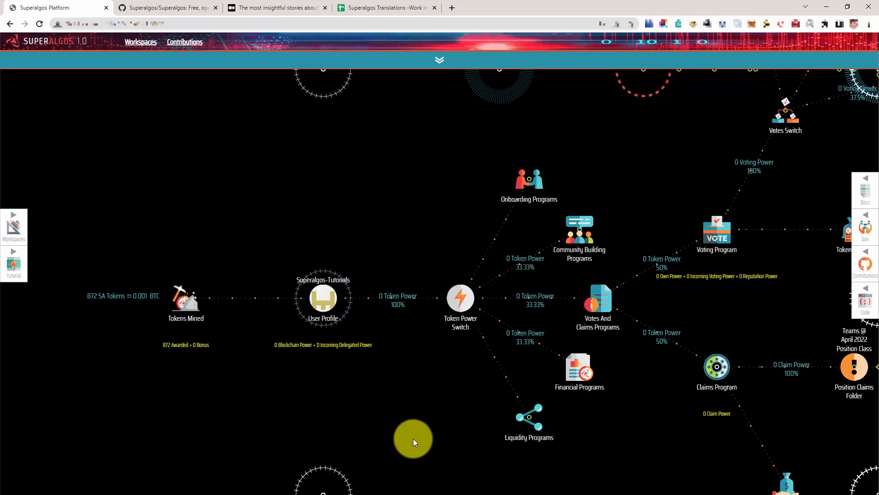
# Contribute the Governance-Plugins changes with the commit message "userprofile update Superalgos-Tutorials"
pyautogui.click(864, 265)
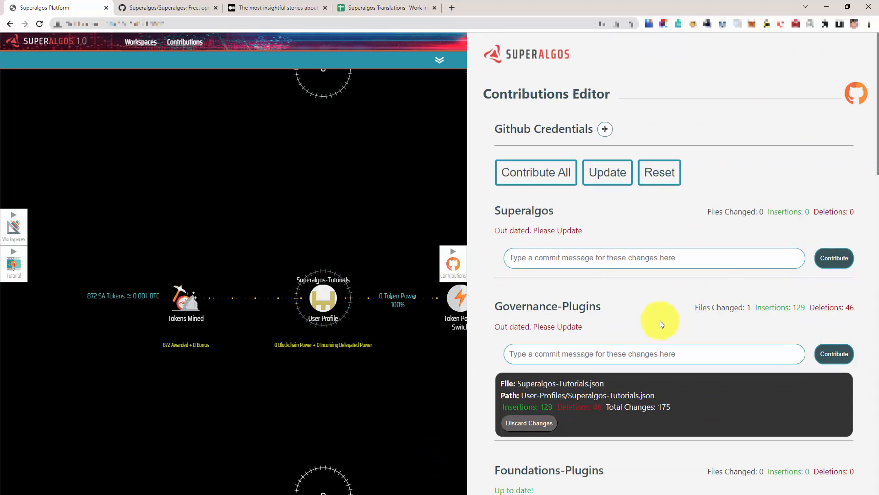
pyautogui.click(611, 353)
pyautogui.click(589, 379)
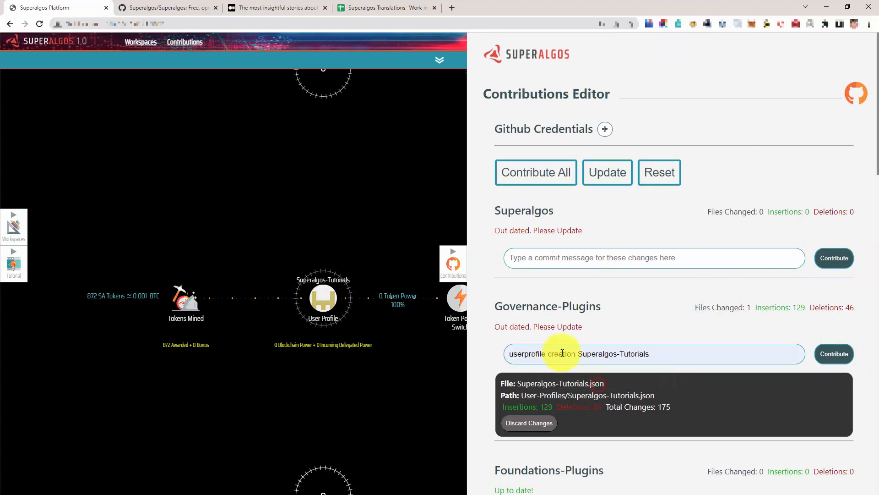
pyautogui.doubleClick(563, 354)
pyautogui.write('update')
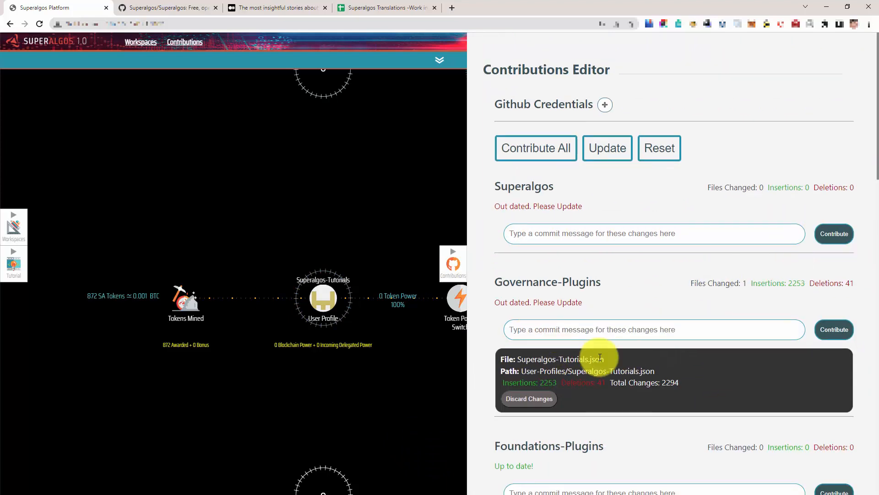
pyautogui.click(571, 354)
pyautogui.press('Down')
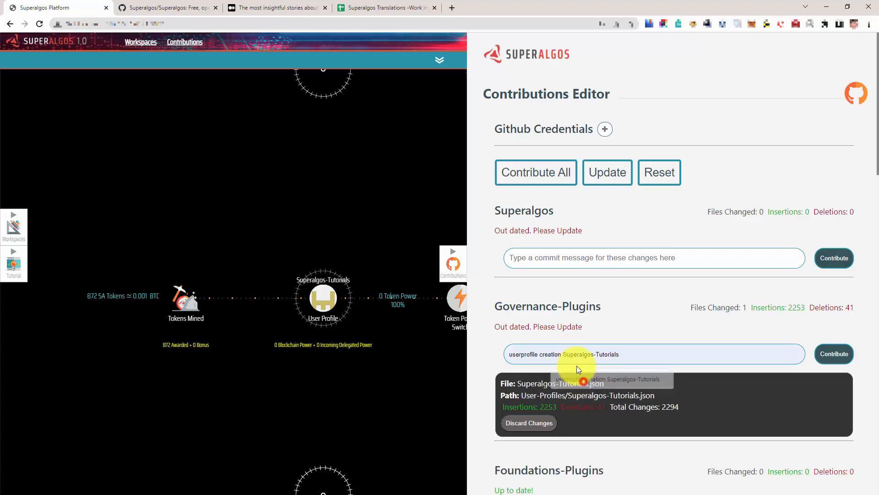
pyautogui.press('Return')
pyautogui.doubleClick(556, 353)
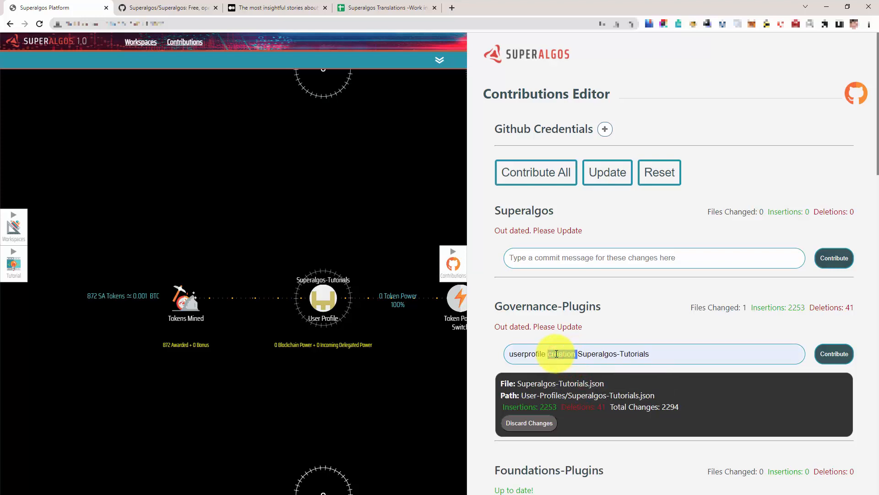
pyautogui.write('update')
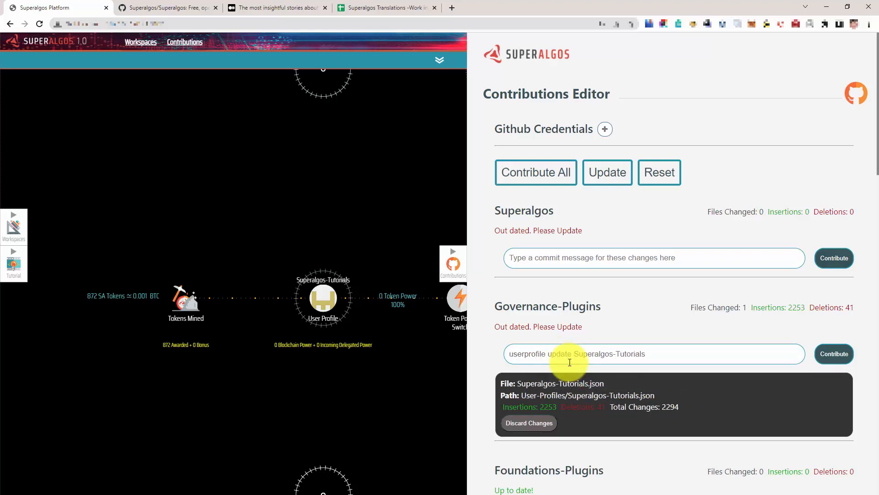
pyautogui.click(830, 354)
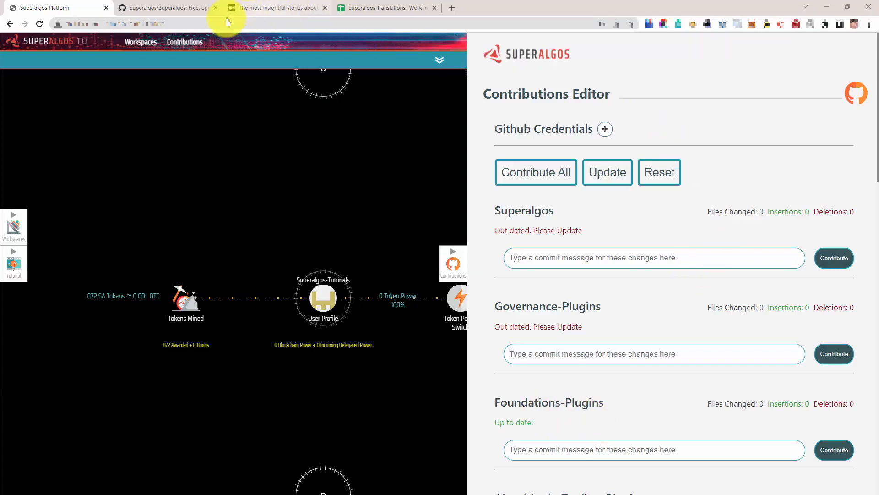
# Switch to GitHub, open the account's Governance-Plugins fork and select its develop branch
pyautogui.click(192, 9)
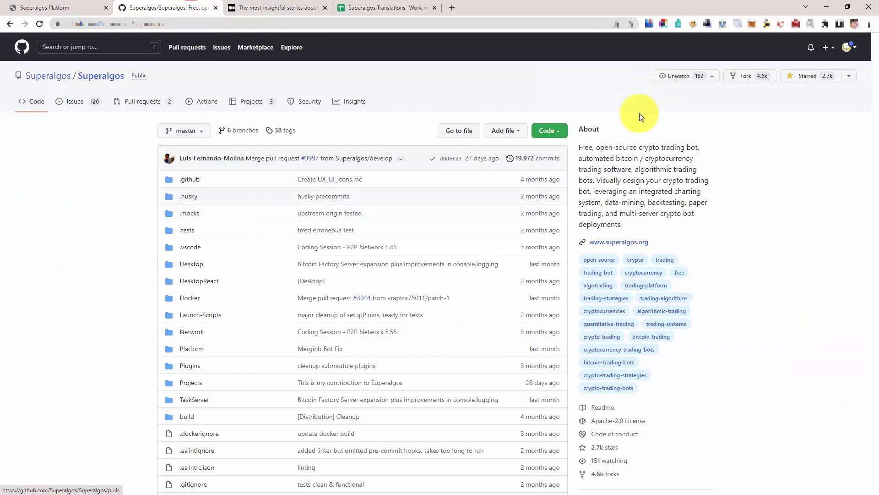
pyautogui.click(848, 47)
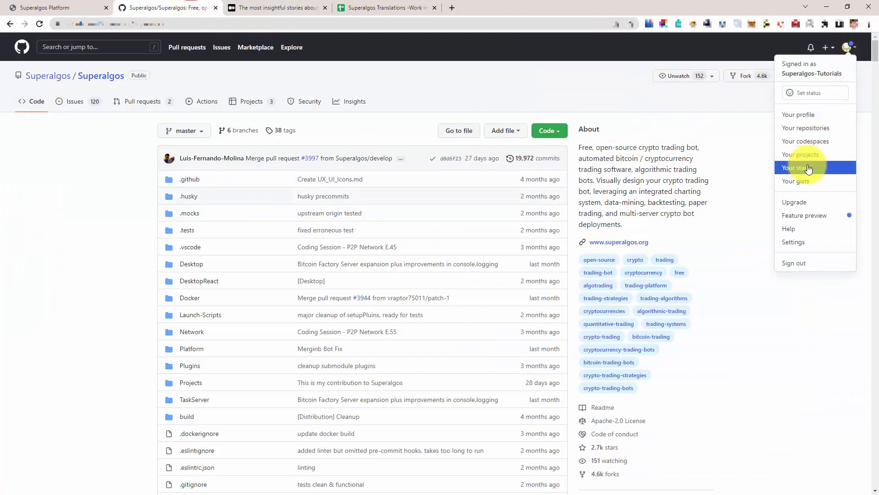
pyautogui.click(817, 130)
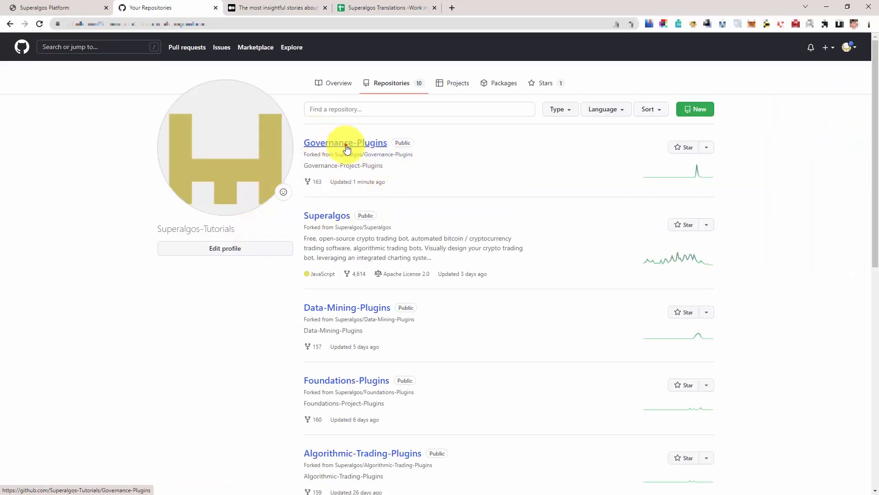
pyautogui.click(347, 146)
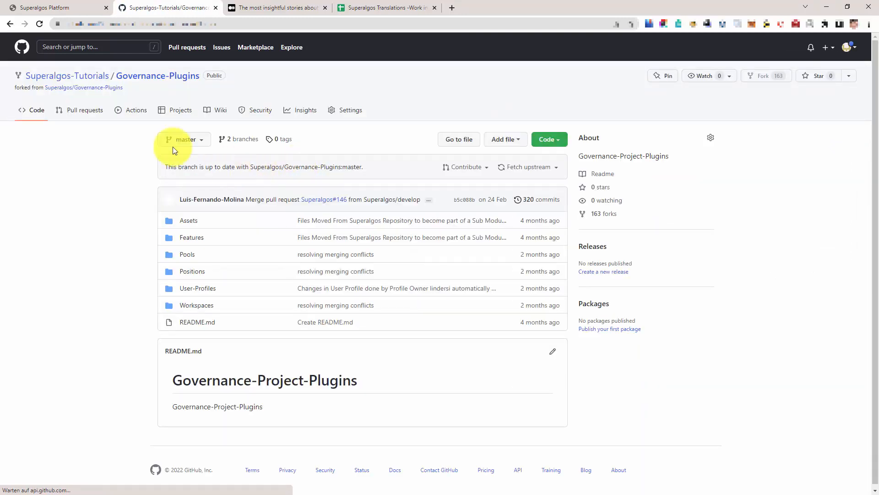
pyautogui.click(175, 139)
pyautogui.click(188, 229)
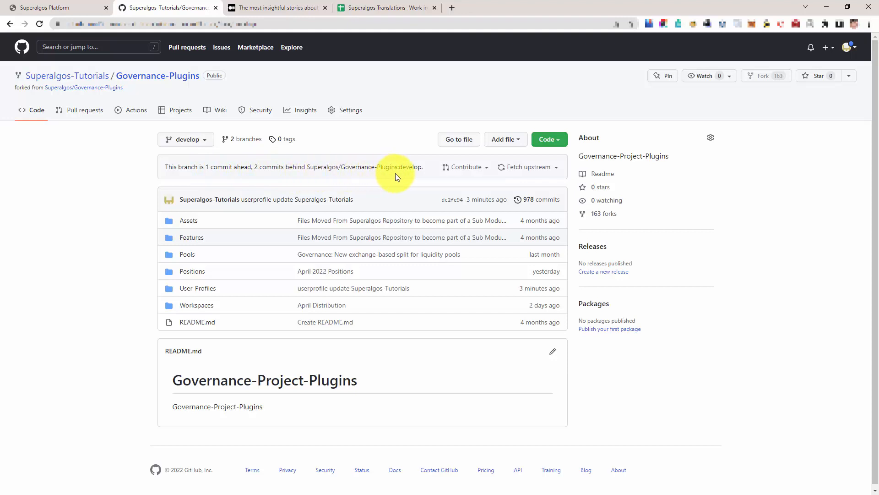
# Check the pull request comparison between the fork's develop branch and upstream, and return to the fork
pyautogui.click(463, 168)
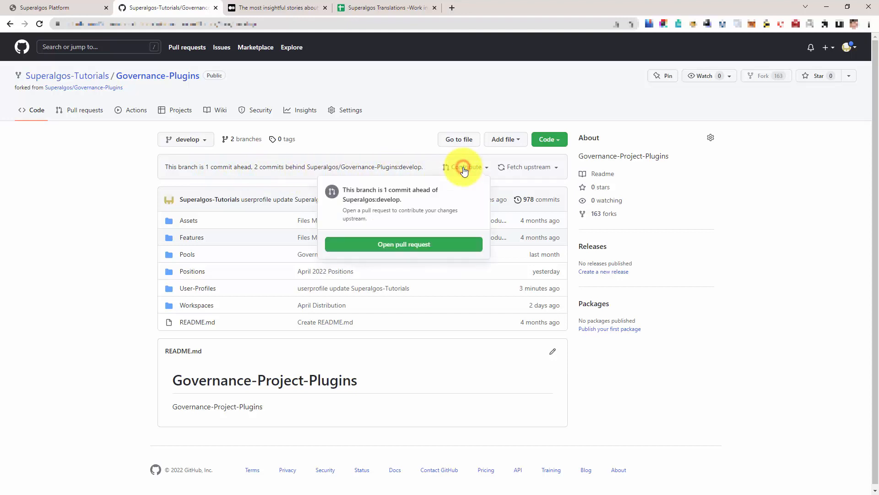
pyautogui.click(401, 248)
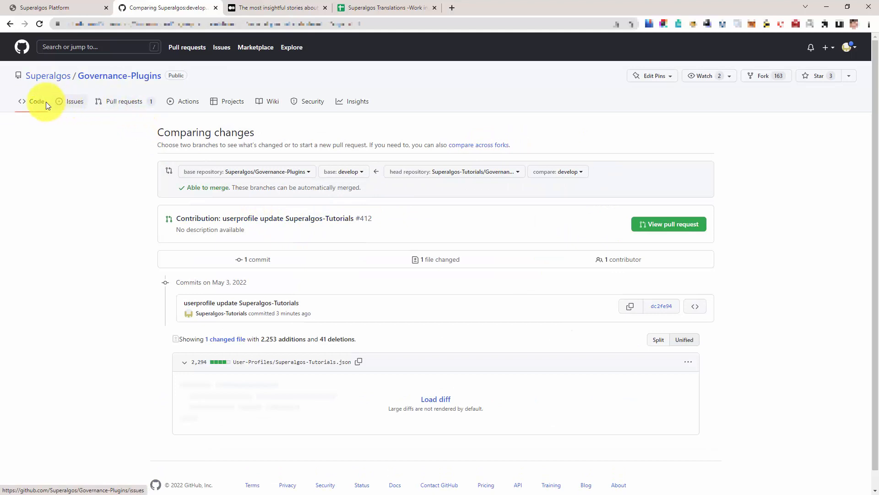
pyautogui.click(7, 24)
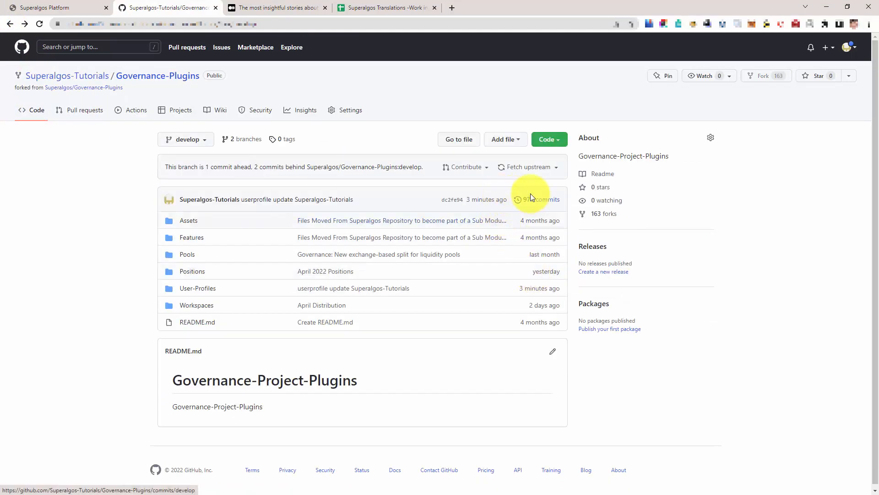
# Fetch and merge the upstream changes into the Governance-Plugins fork's develop branch, and switch back to the Superalgos Platform
pyautogui.click(525, 169)
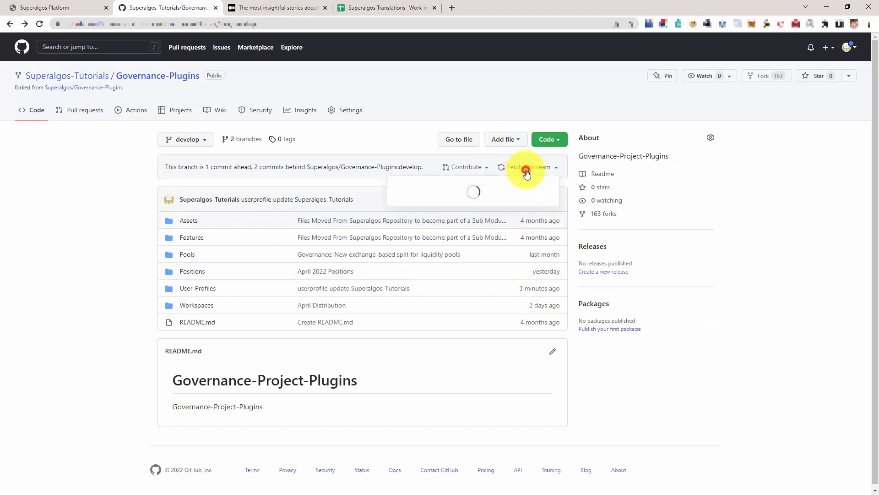
pyautogui.click(510, 244)
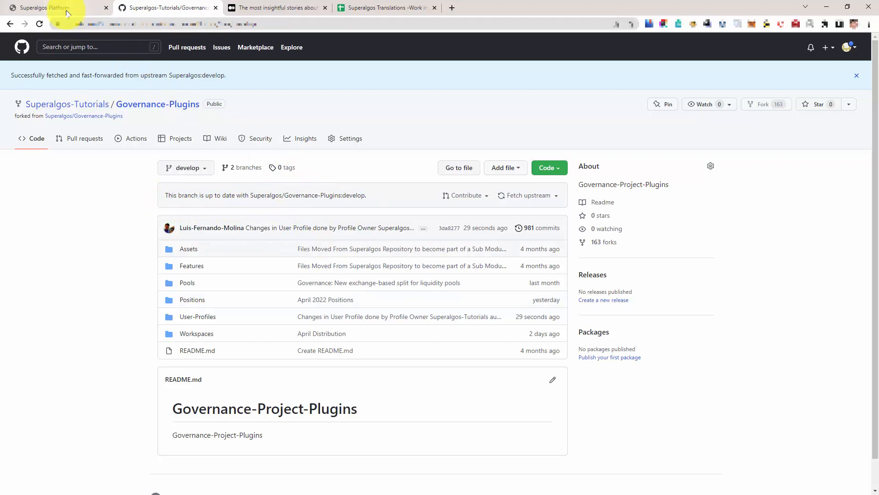
pyautogui.click(49, 8)
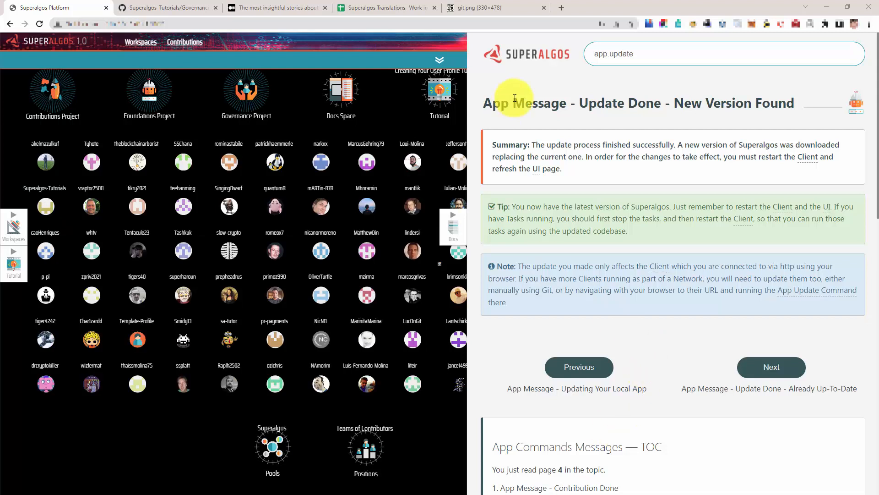
# View the git.png comic and return to the app update message in the Superalgos docs
pyautogui.click(487, 9)
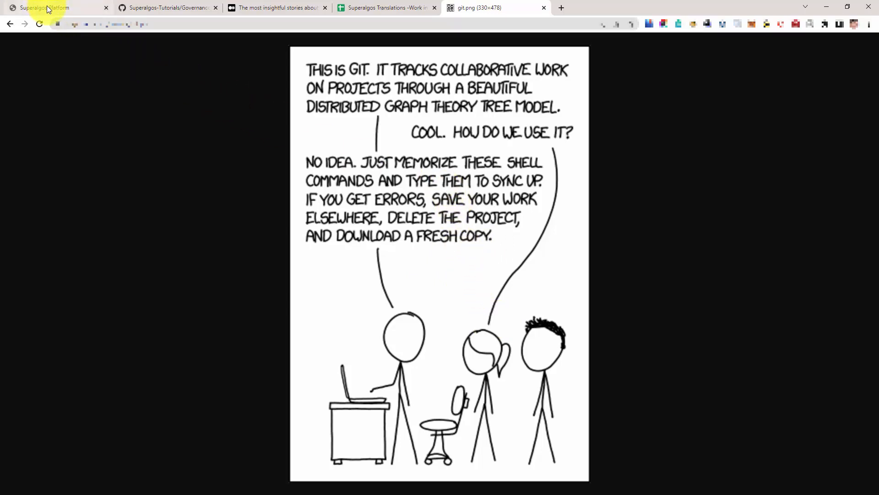
pyautogui.click(65, 12)
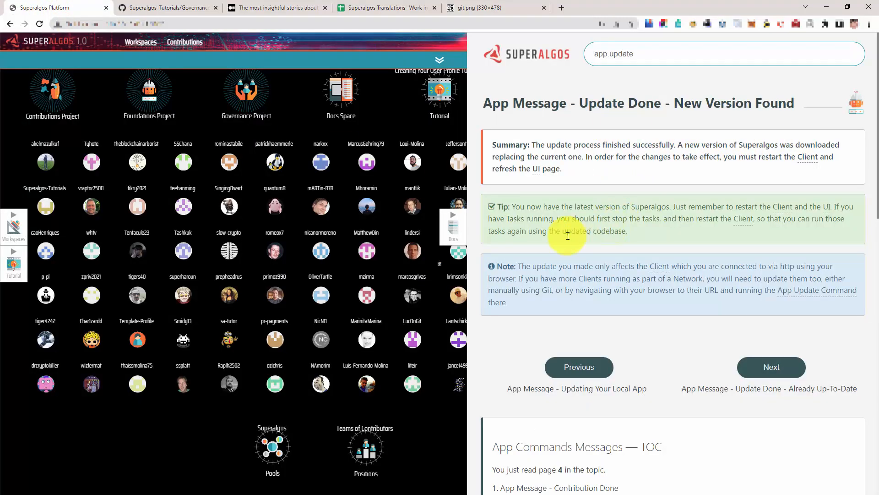
pyautogui.click(298, 490)
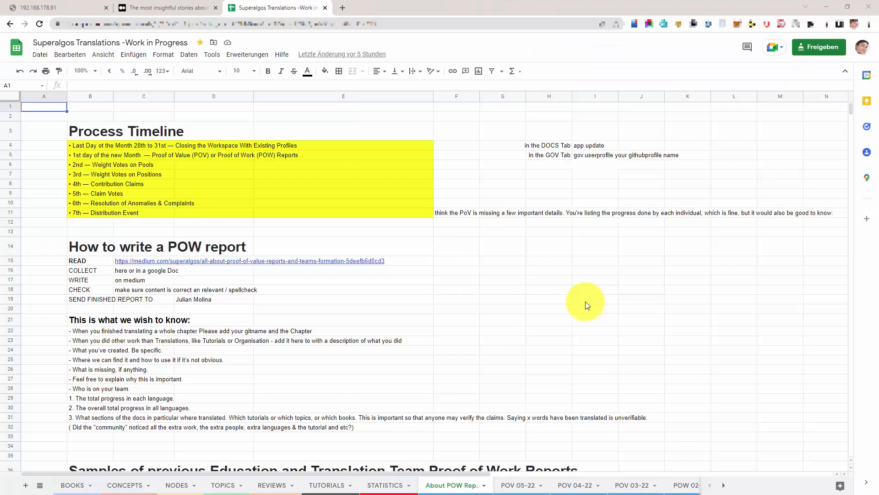